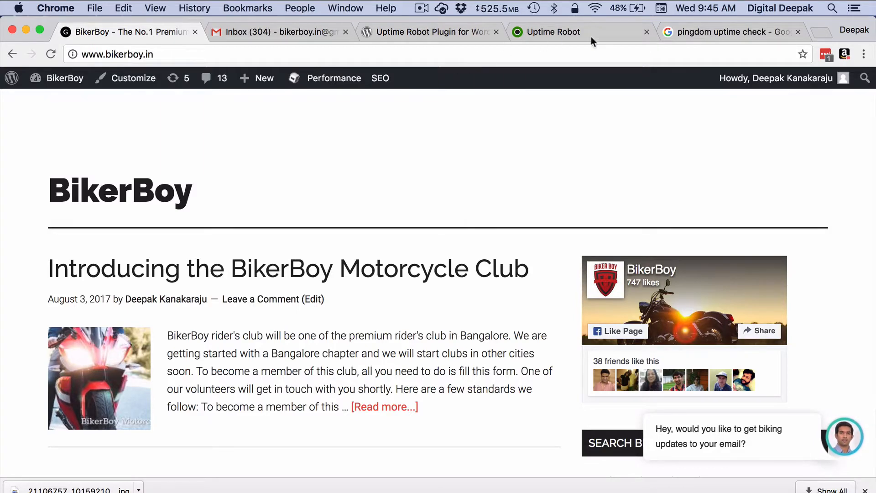
- From the pingdom uptime check search results, open the 'Website & Server Uptime Monitoring | Pingdom' page
click(694, 32)
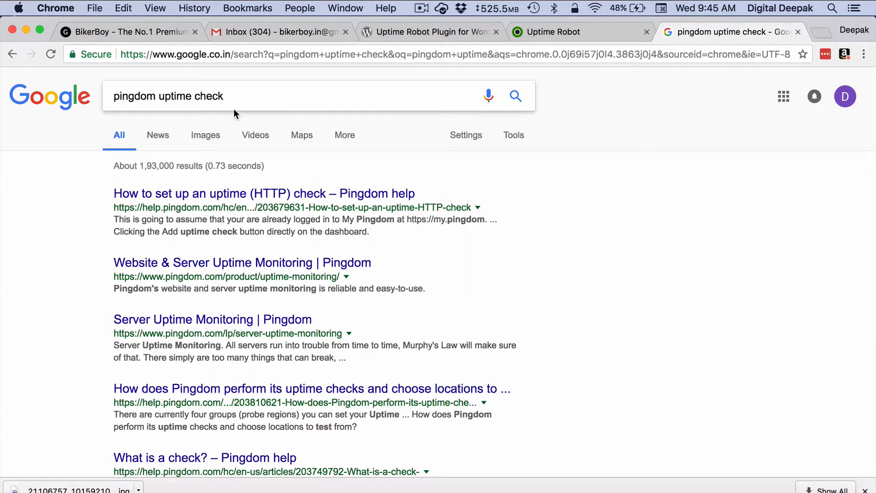
click(191, 267)
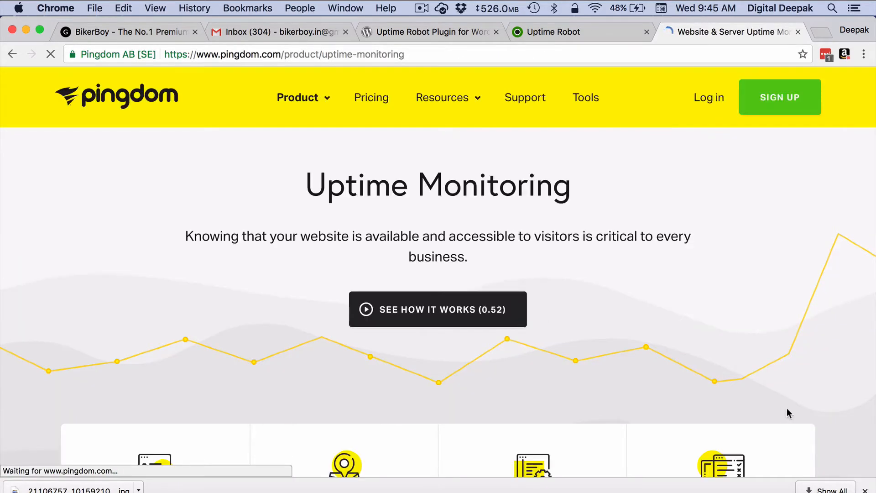
- Dismiss the downloads bar and review the page's features, like instant alerts and public status pages
click(865, 489)
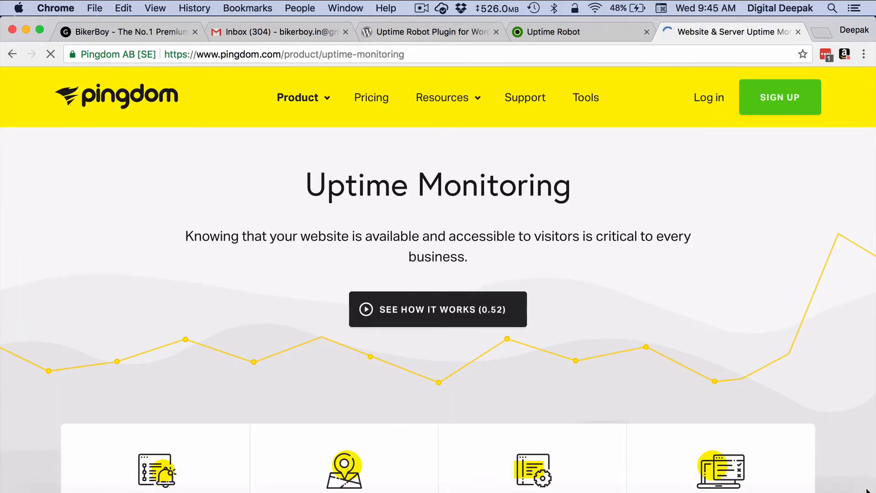
scroll(683, 381, down, 10)
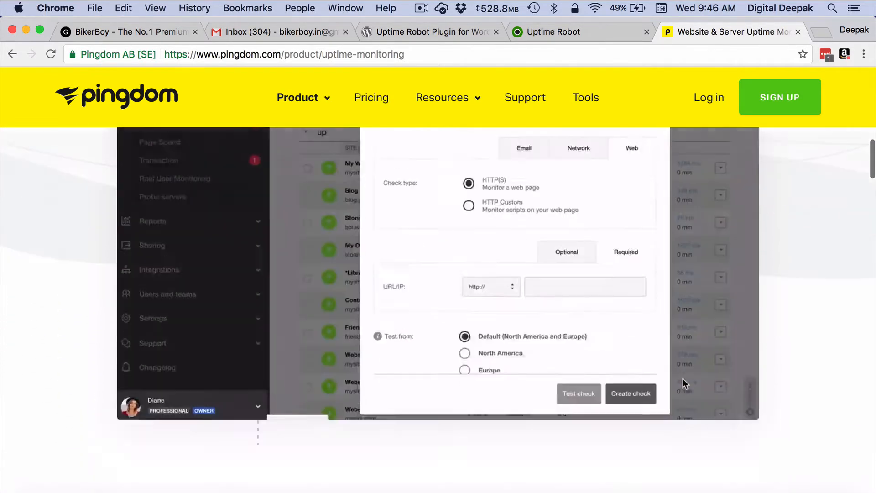
scroll(682, 378, down, 10)
scroll(682, 378, down, 10)
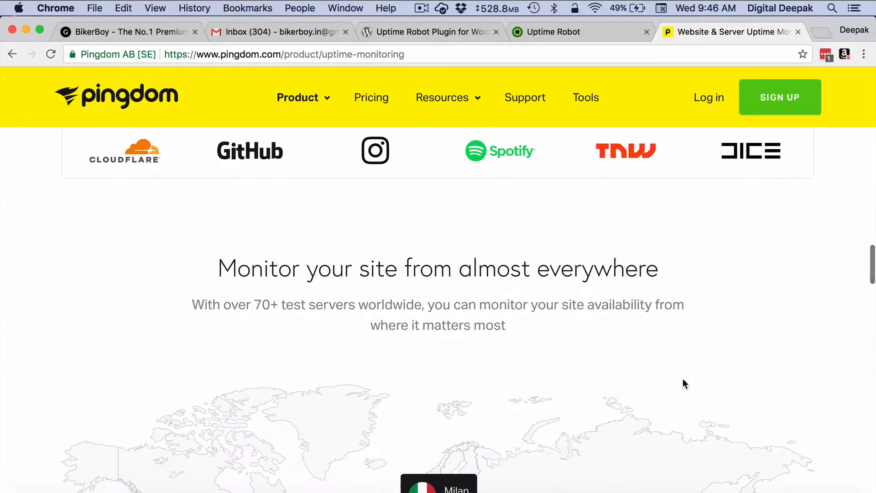
scroll(683, 379, down, 10)
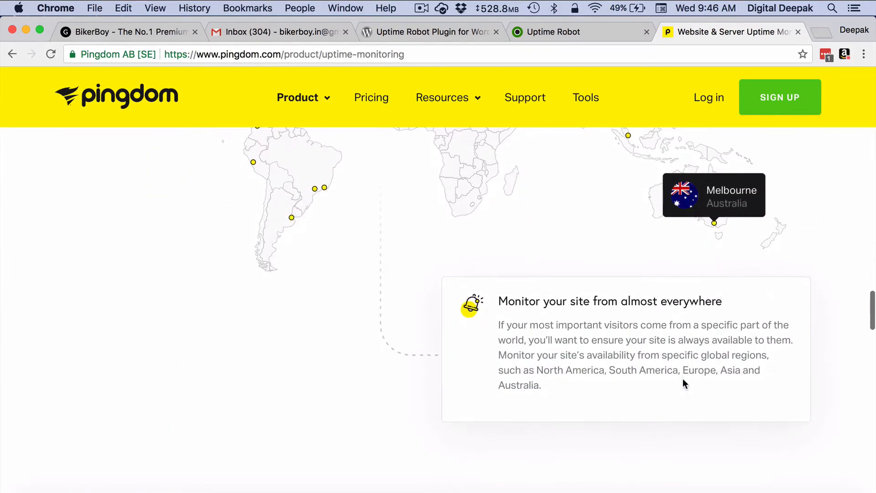
scroll(682, 378, up, 20)
scroll(683, 379, up, 3)
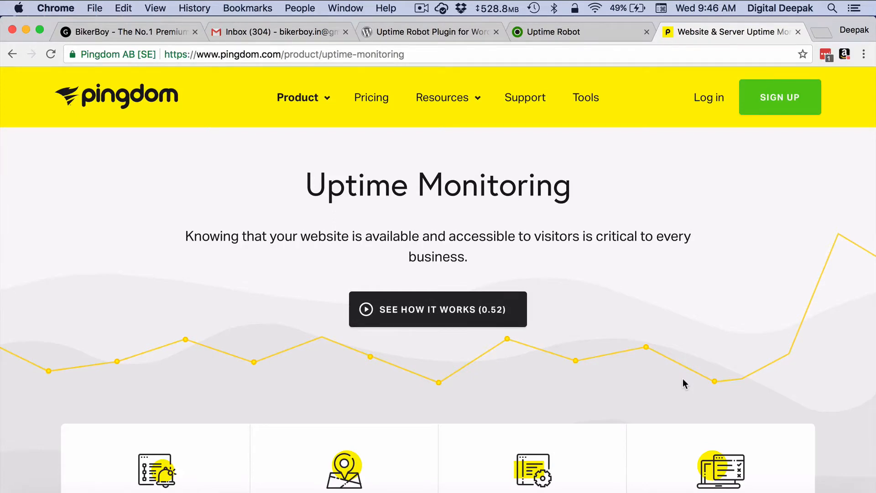
scroll(682, 379, down, 10)
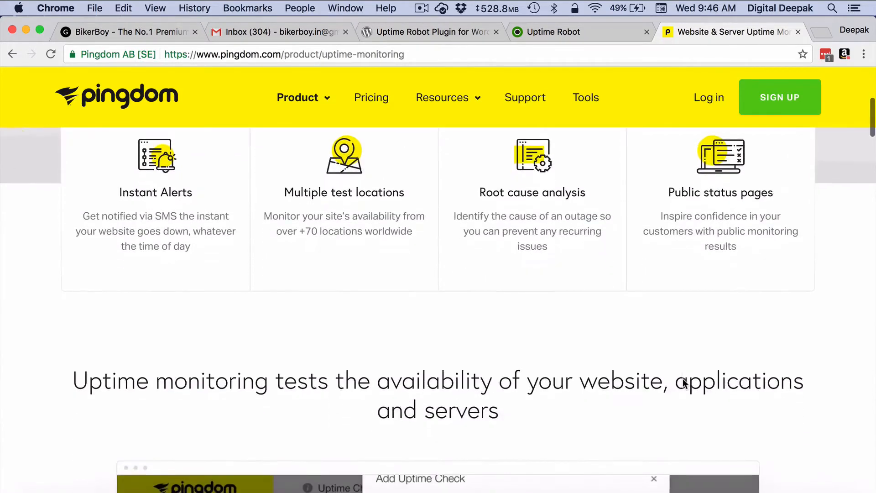
scroll(682, 378, up, 10)
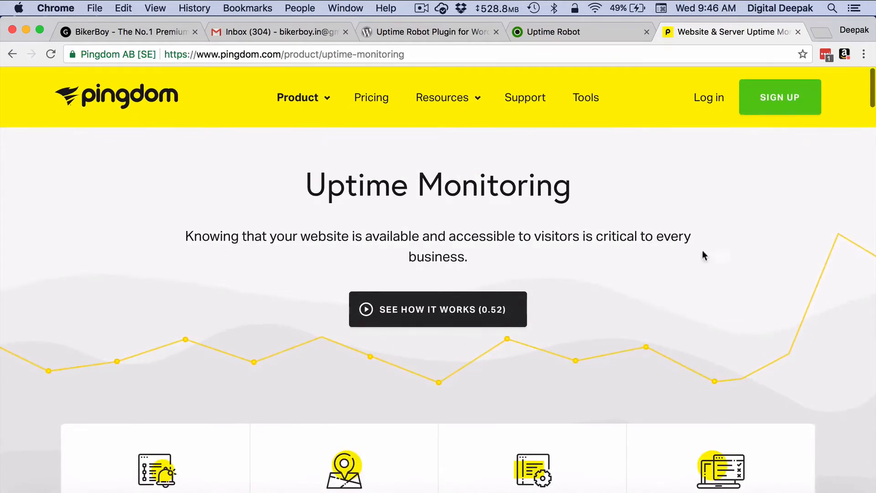
- Go to pingdom.com/free and compare the Free $0, Starter $14.95 and Professional $249 plans
click(763, 106)
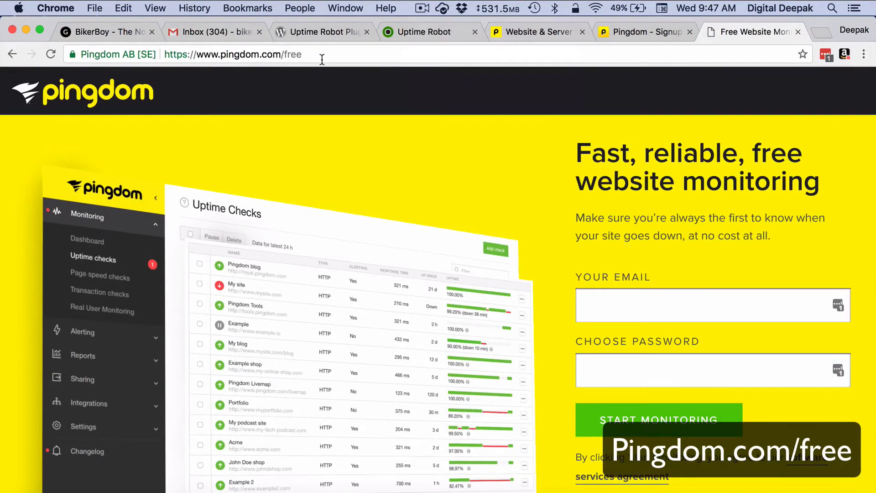
scroll(353, 198, down, 8)
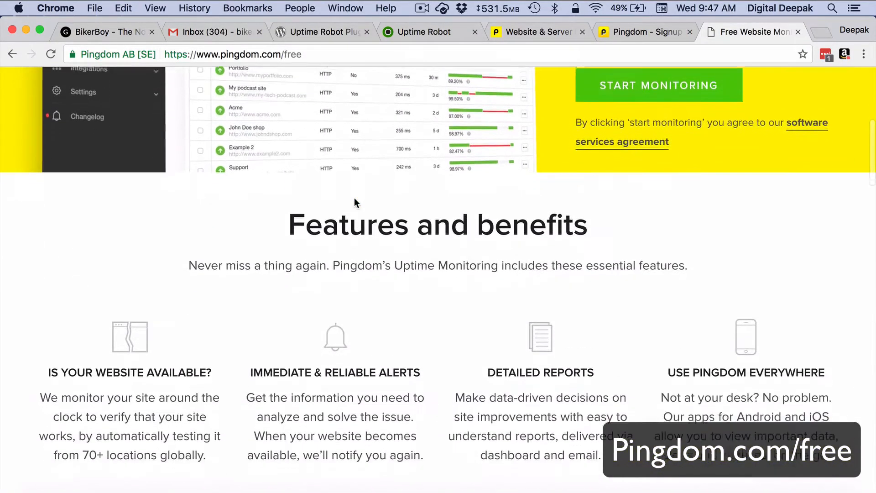
scroll(343, 134, down, 10)
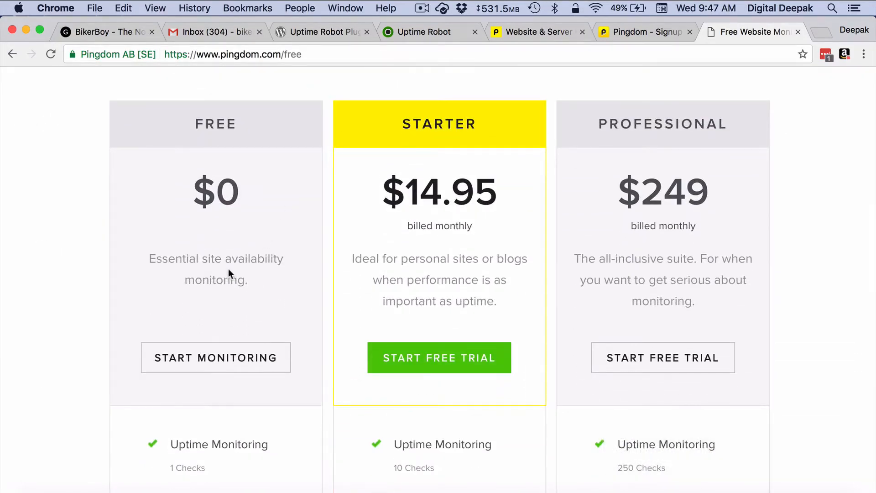
scroll(232, 270, down, 5)
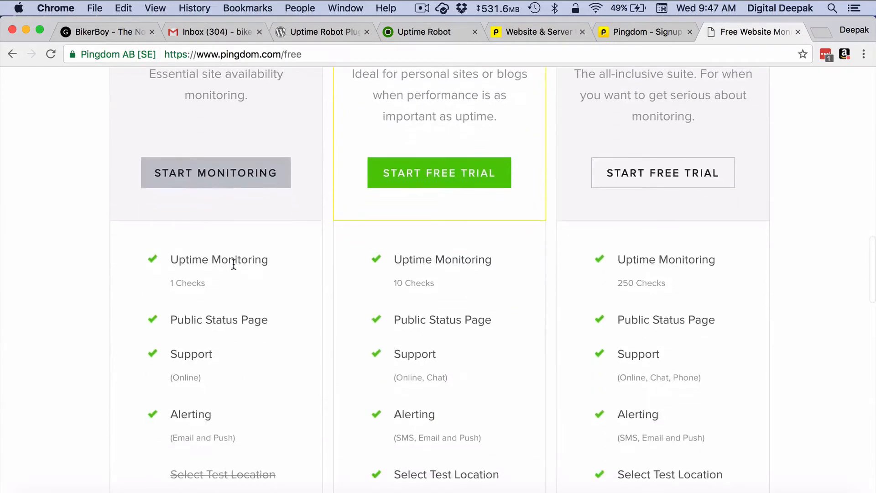
scroll(253, 264, down, 3)
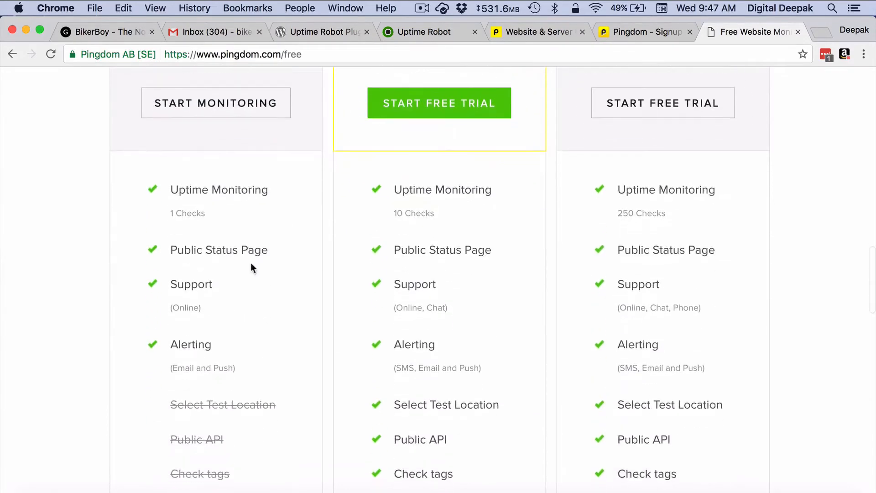
scroll(267, 266, down, 3)
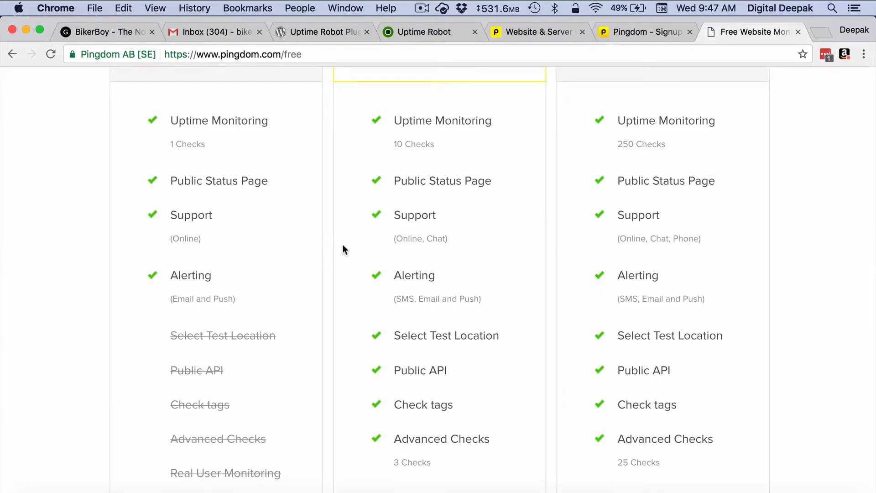
scroll(342, 244, up, 20)
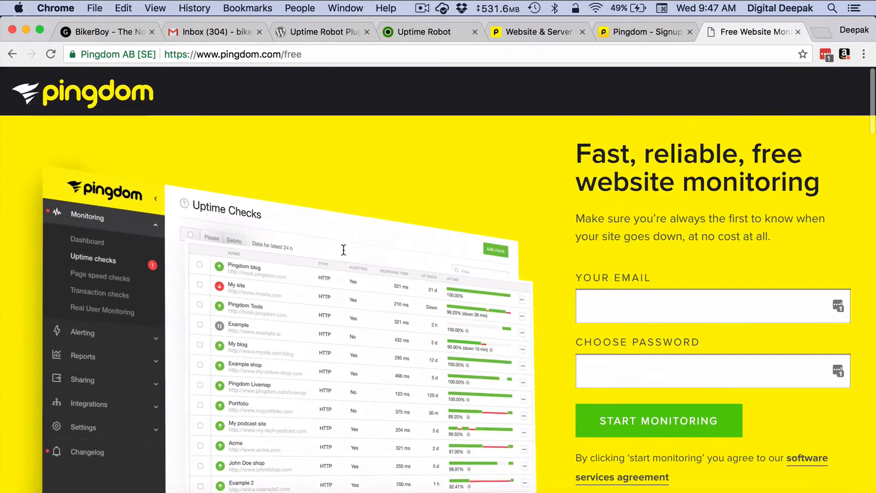
click(617, 309)
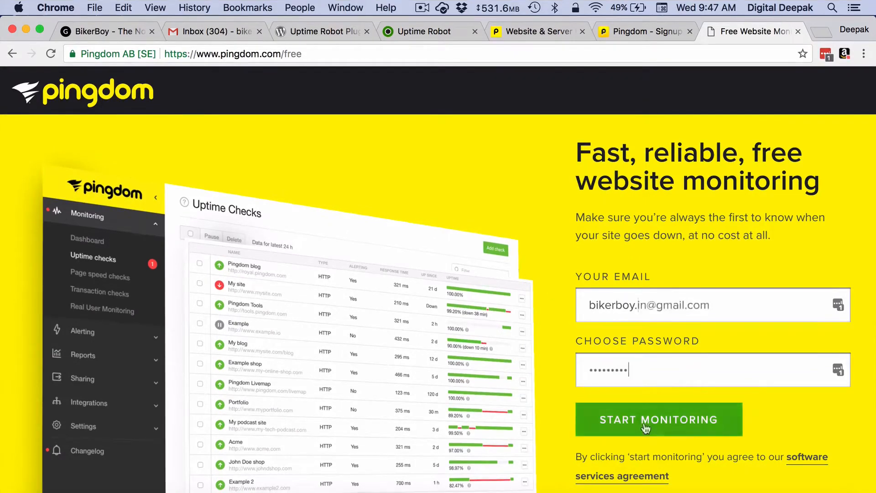
click(644, 425)
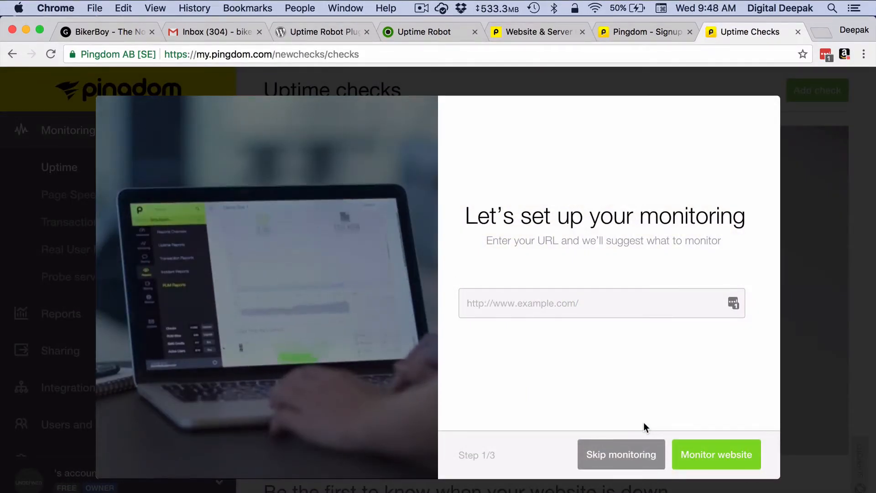
text(htt)
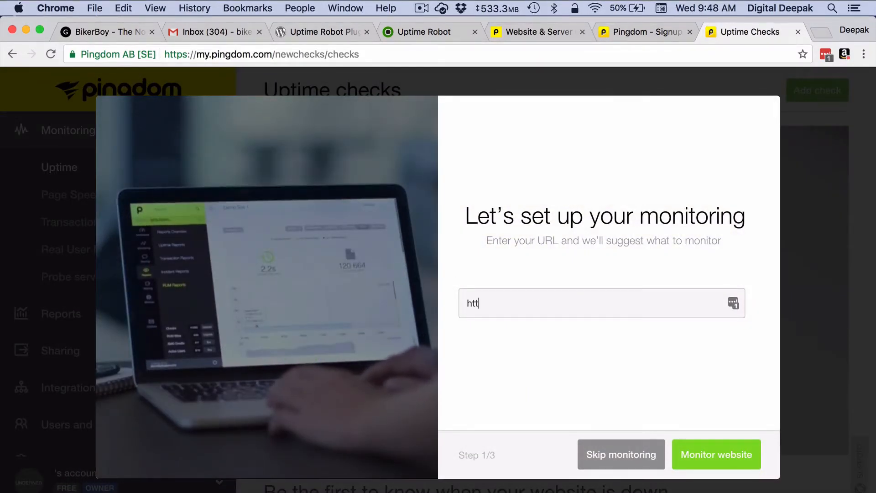
text(p://)
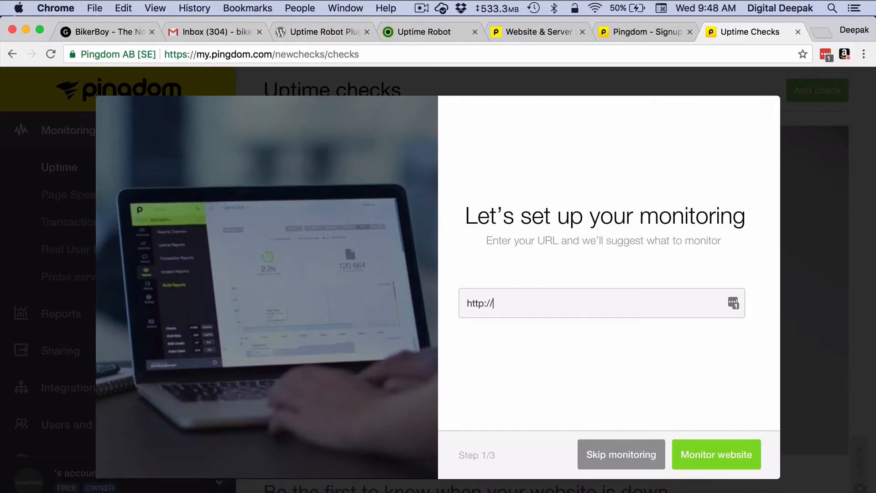
text(www.bikerboy.in)
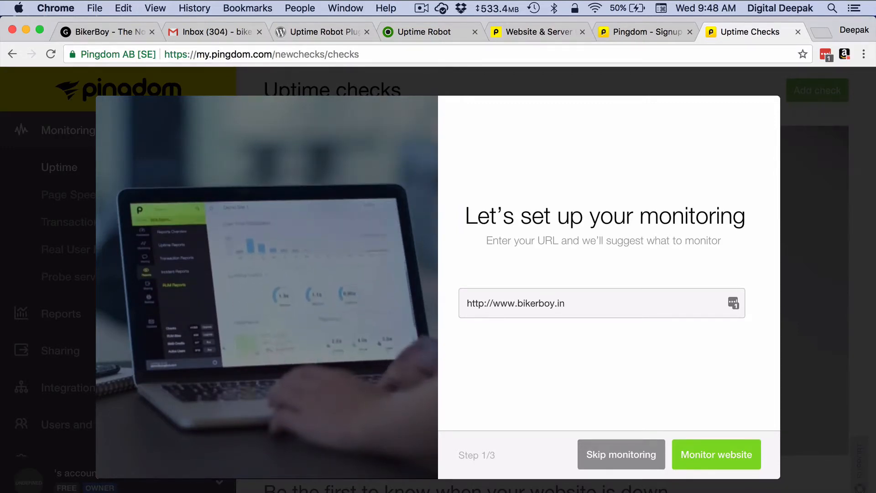
click(715, 456)
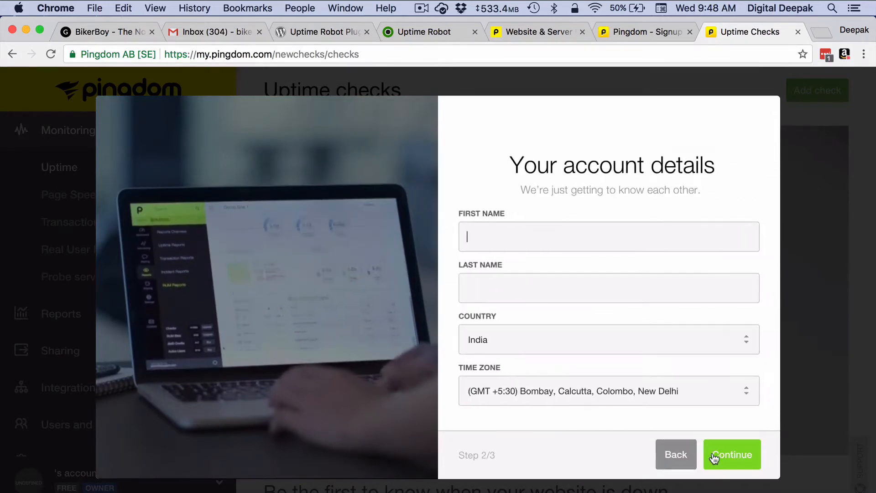
click(714, 456)
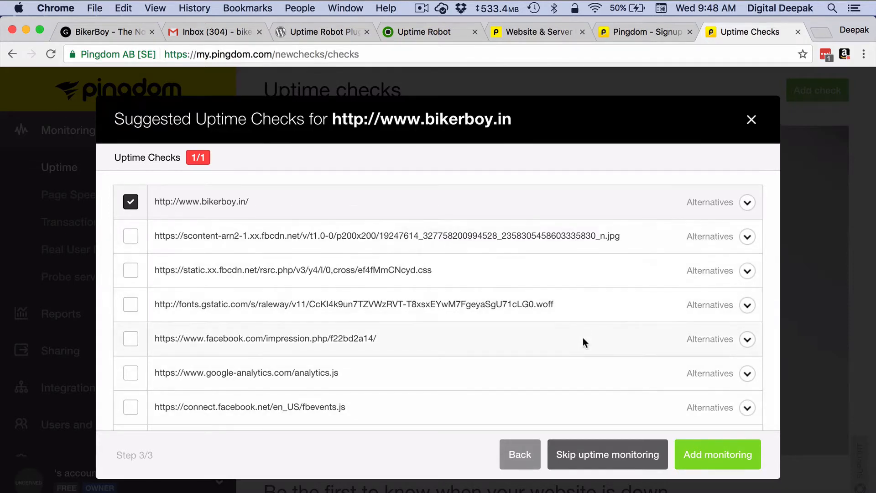
scroll(583, 337, down, 5)
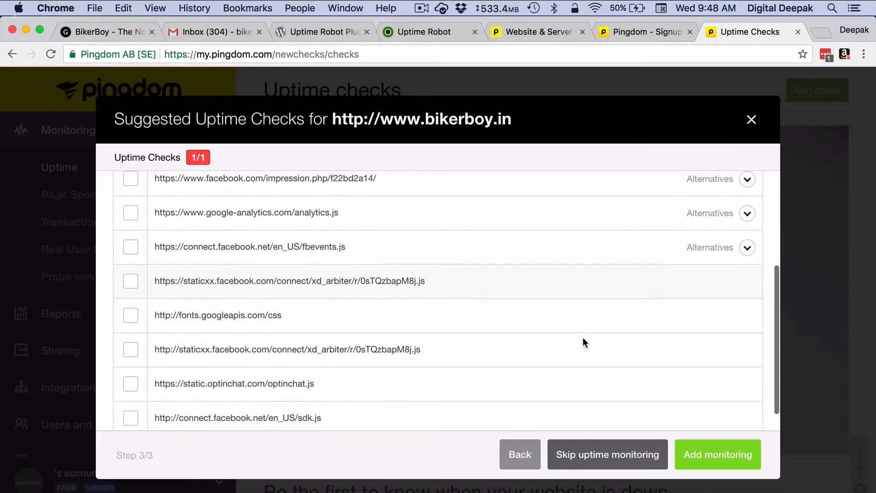
scroll(582, 338, down, 2)
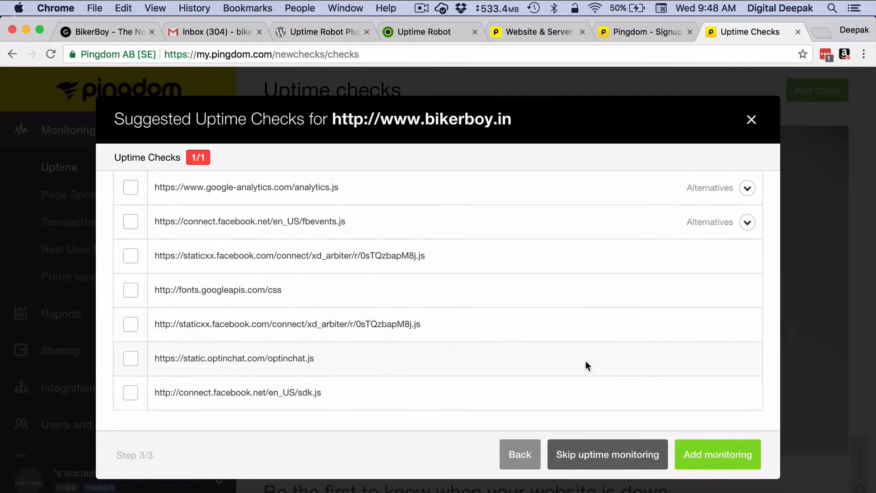
scroll(587, 365, up, 7)
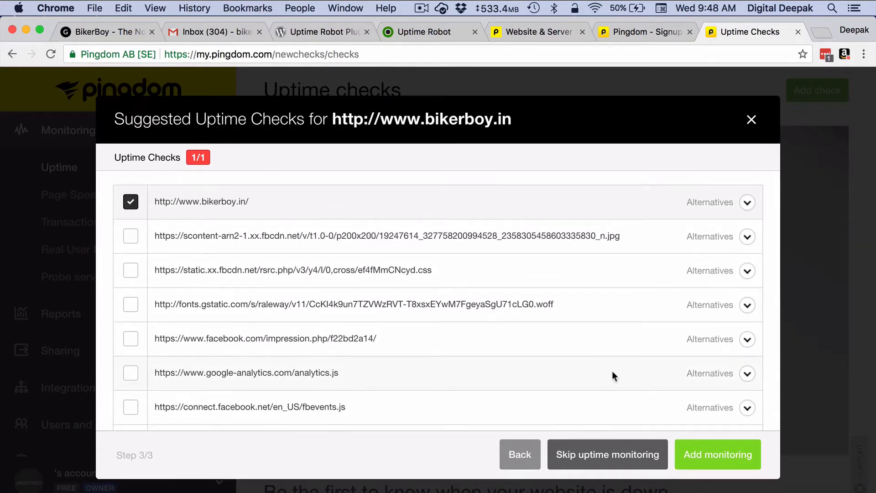
click(700, 455)
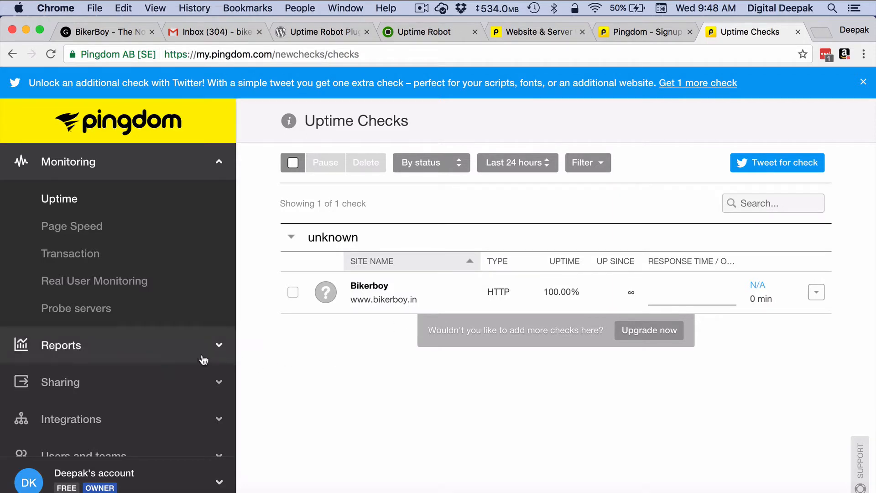
click(147, 363)
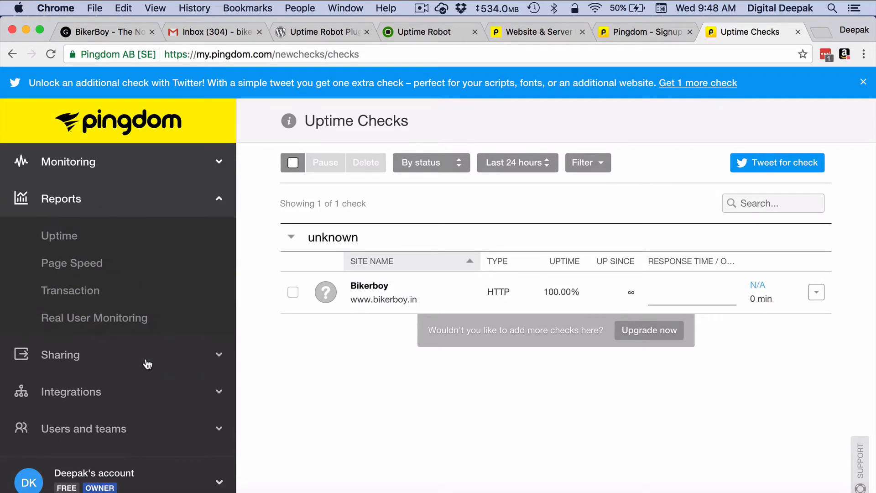
click(163, 355)
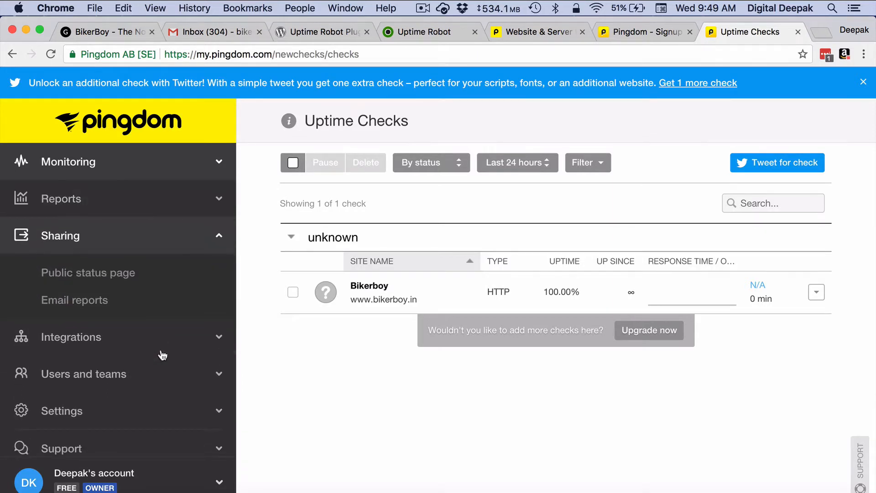
click(163, 355)
click(162, 354)
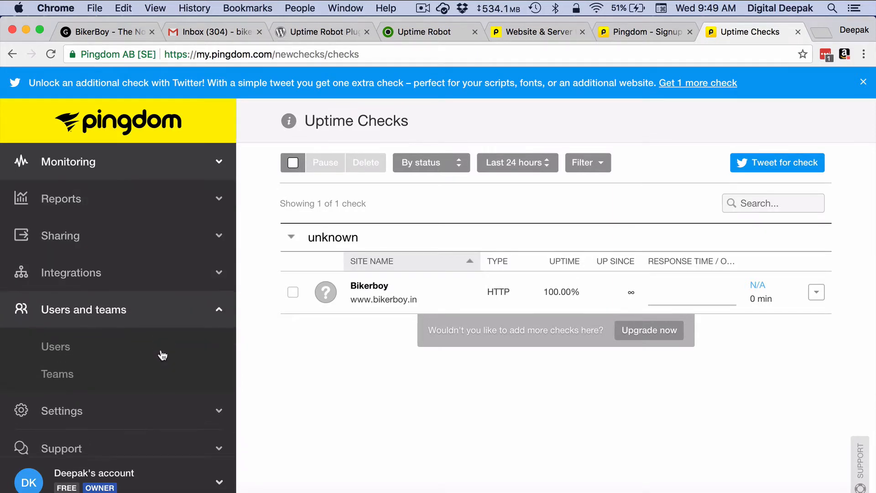
click(173, 406)
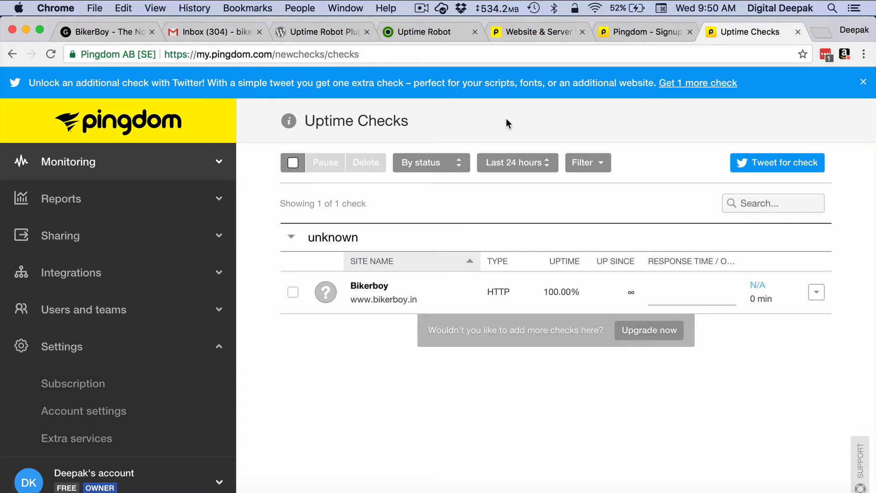
- On the Uptime Robot site, fill in and submit the free Start Monitoring sign-up form
click(436, 33)
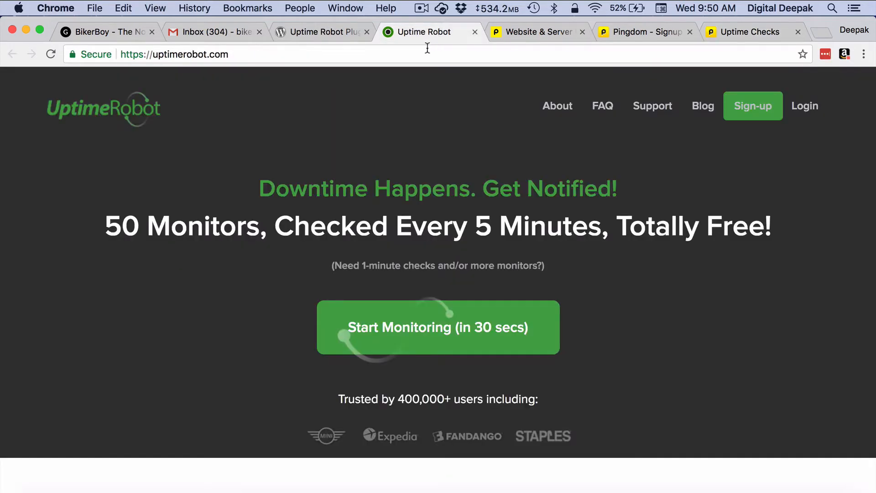
click(428, 52)
click(449, 54)
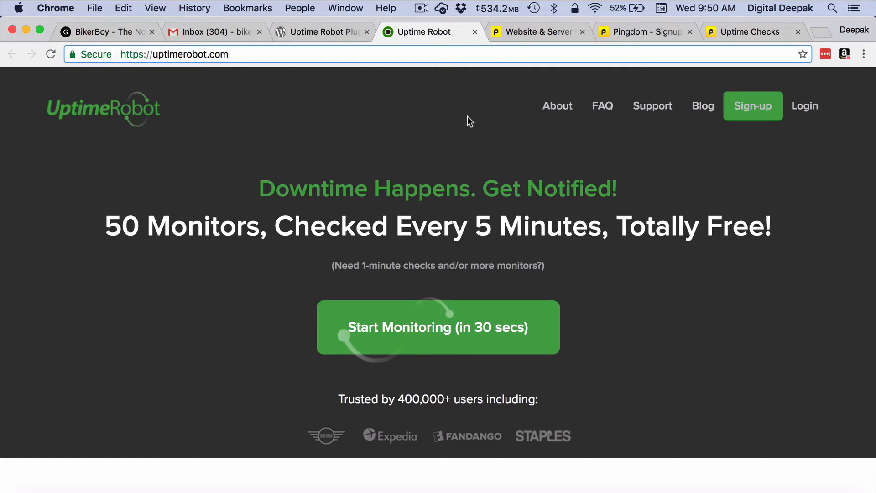
click(475, 143)
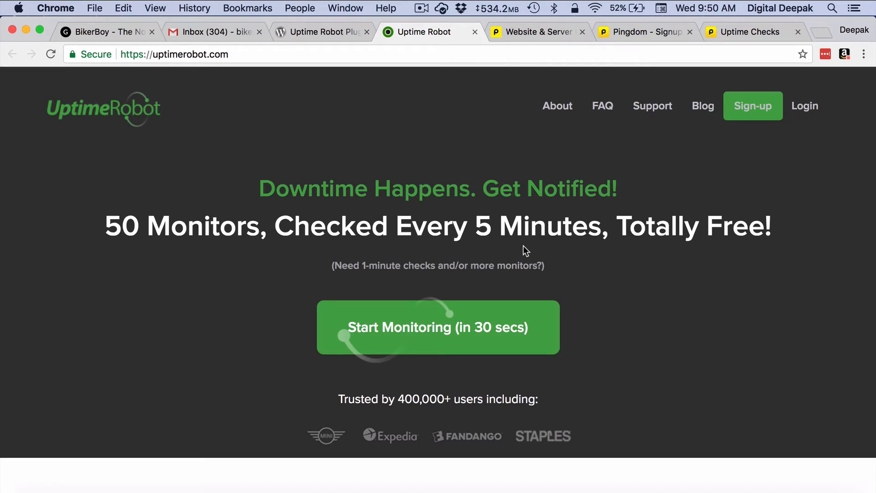
click(528, 326)
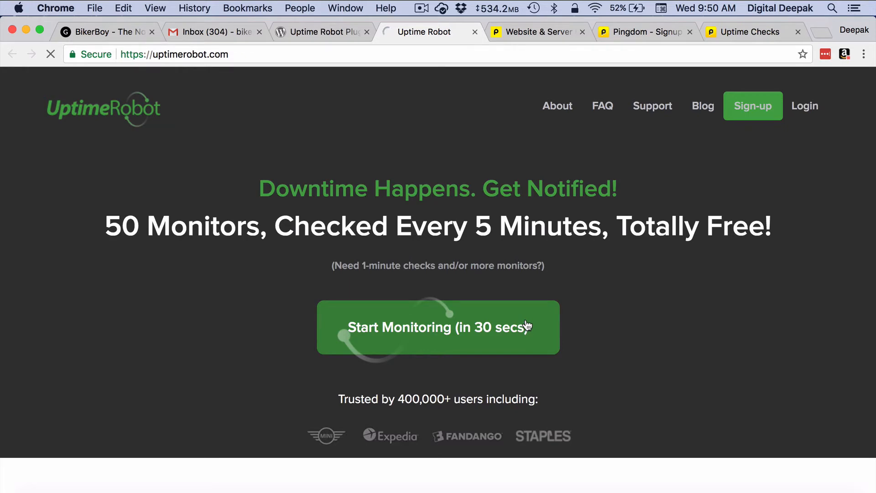
scroll(527, 325, down, 2)
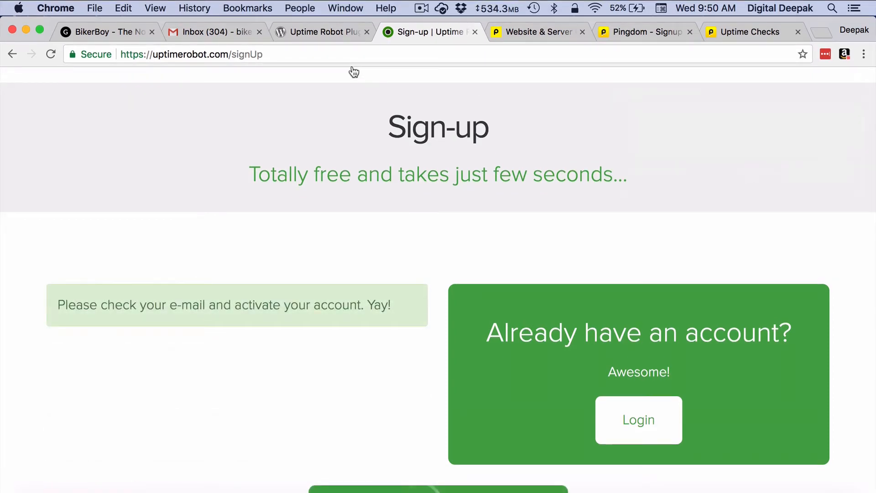
- In Gmail, open the 'Uptime Robot - Account Activation' email and follow its activation link
click(217, 29)
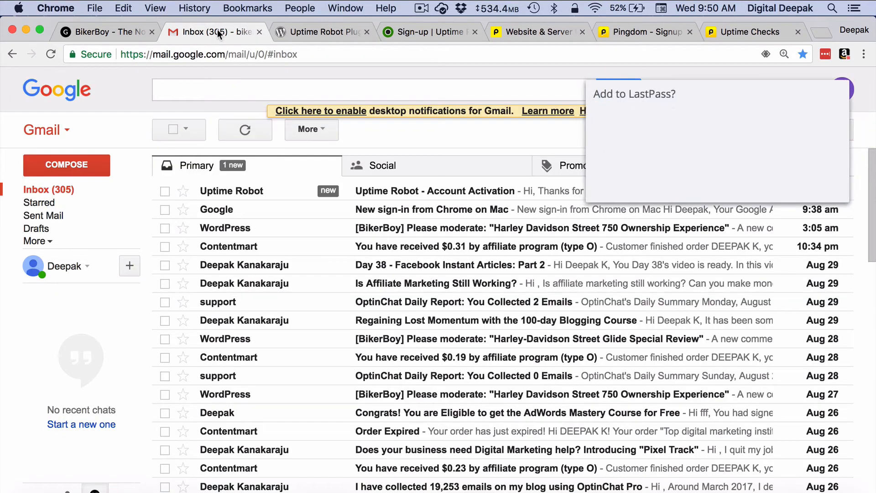
click(437, 194)
click(747, 181)
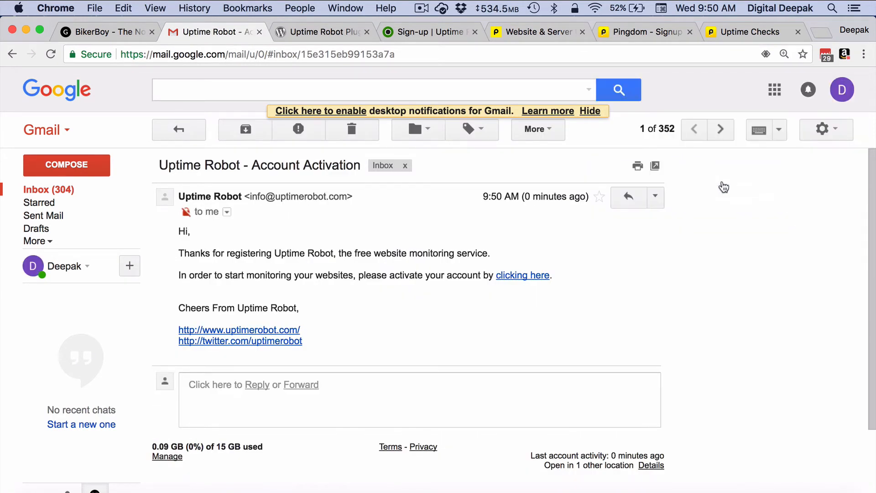
click(523, 275)
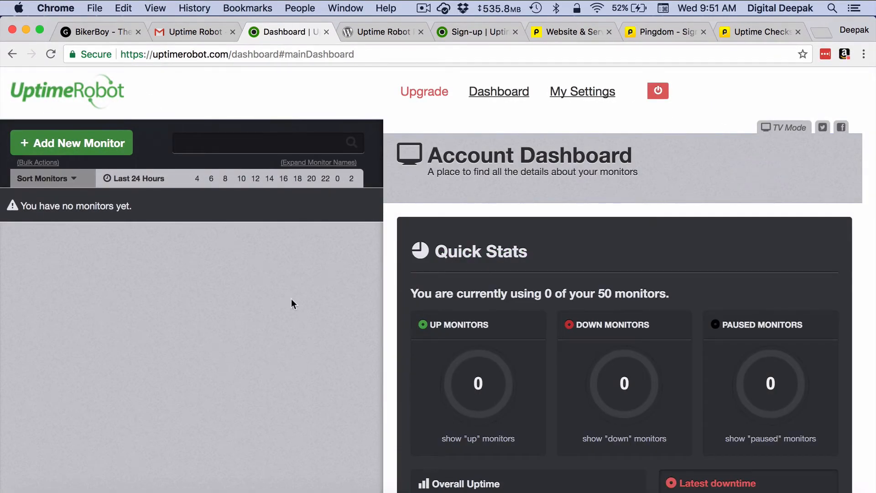
- Start a new monitor and choose the HTTP(s) monitor type
scroll(283, 307, down, 5)
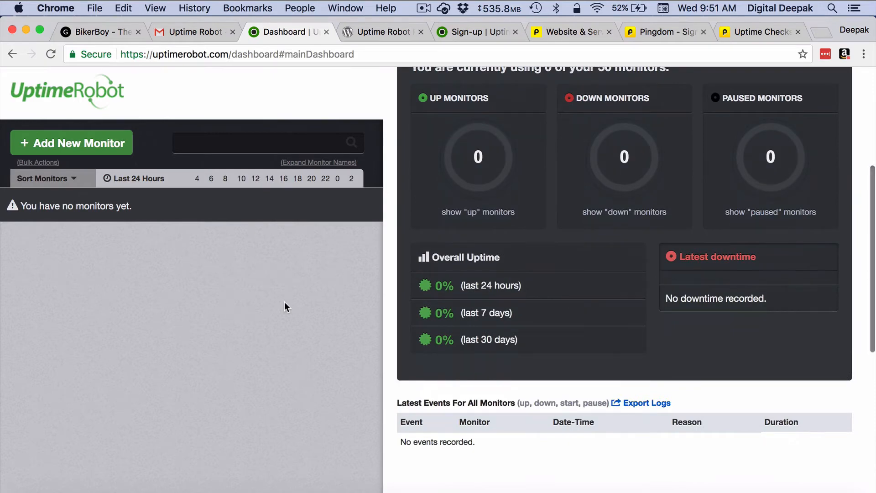
click(113, 148)
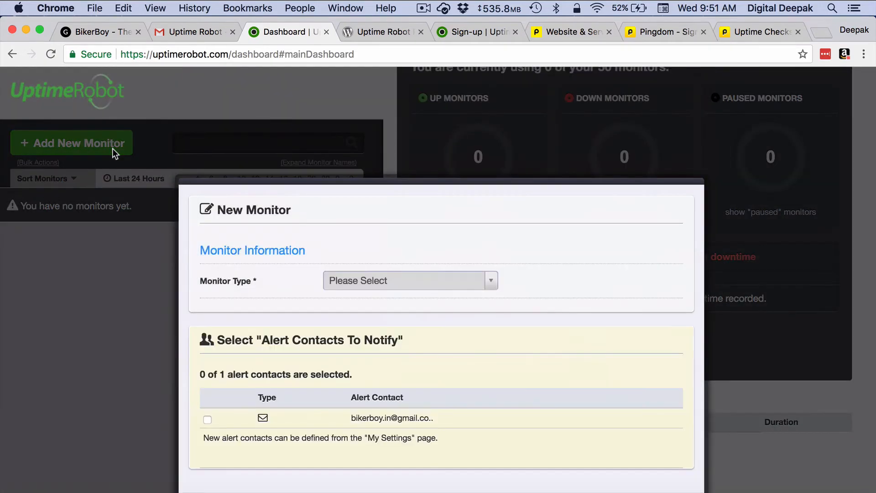
click(364, 279)
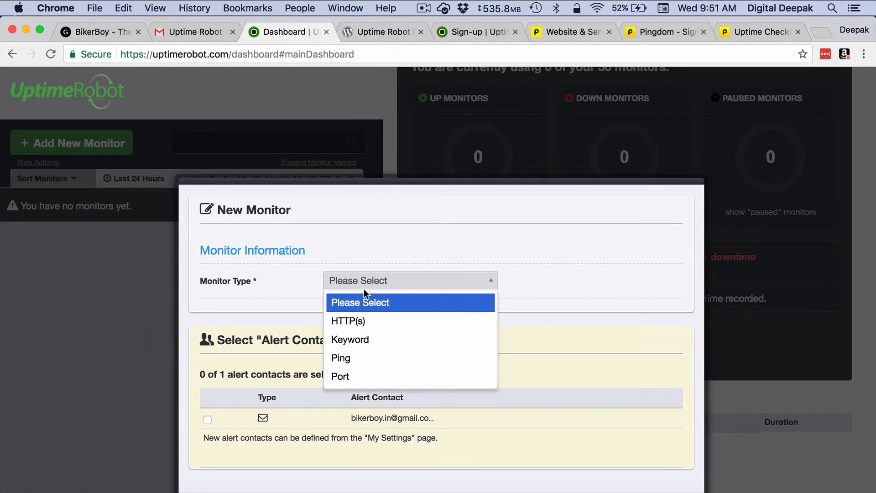
scroll(365, 354, down, 2)
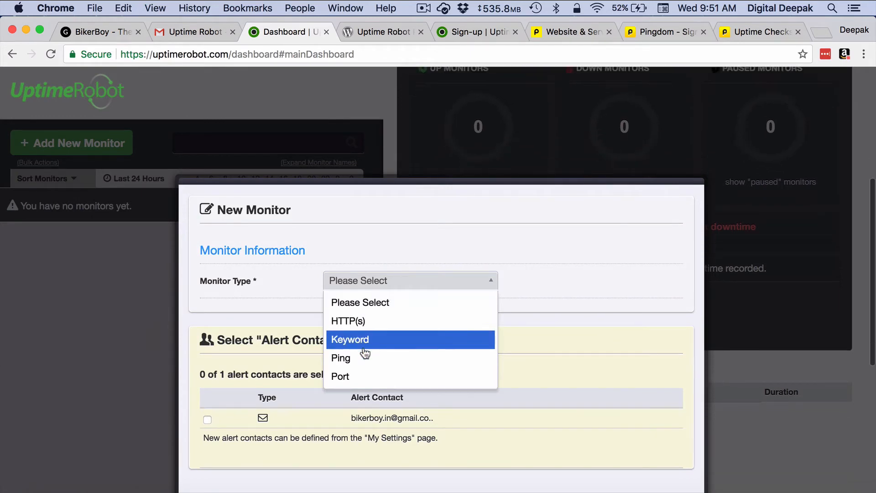
click(363, 327)
click(361, 321)
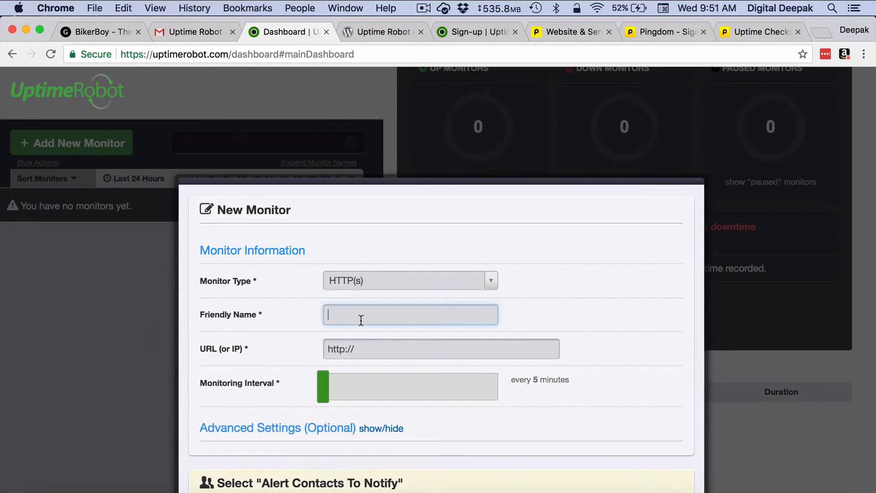
text(BikerBoy Blog)
click(426, 347)
text(bi)
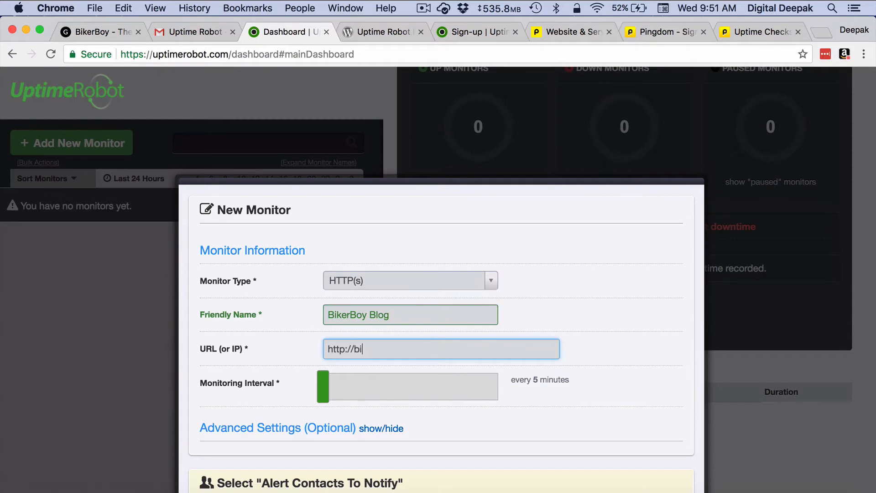
text(kerboy.in)
click(356, 348)
text(www.)
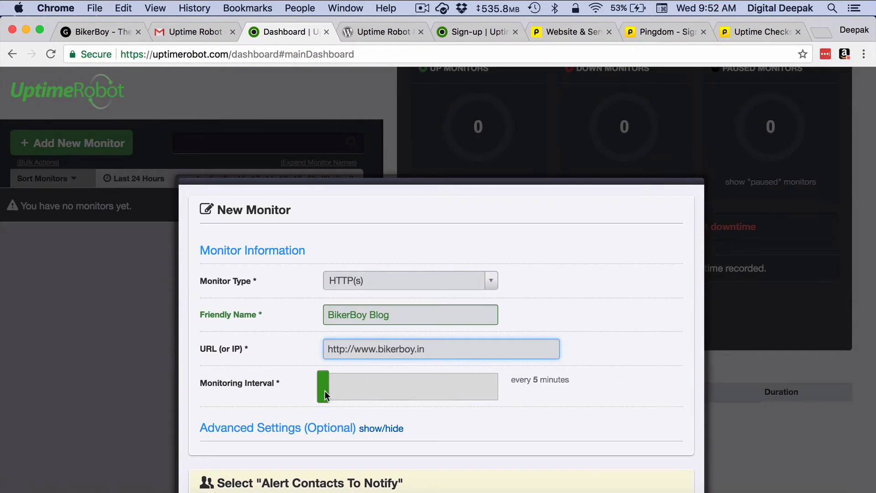
- Keep the 5-minute interval, select the e-mail alert contact, and create the monitor
mouse_move(325, 395)
mouse_down()
mouse_move(357, 388)
mouse_move(314, 389)
mouse_up()
scroll(296, 400, down, 5)
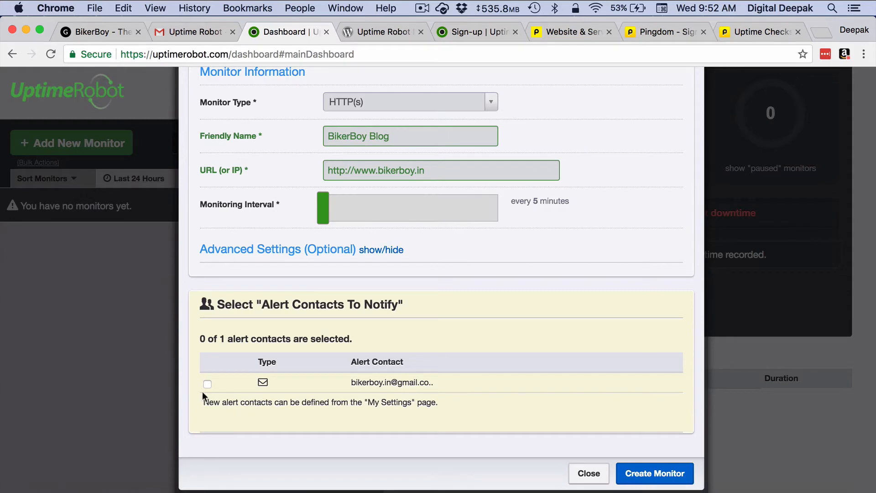
click(207, 384)
click(654, 473)
click(589, 473)
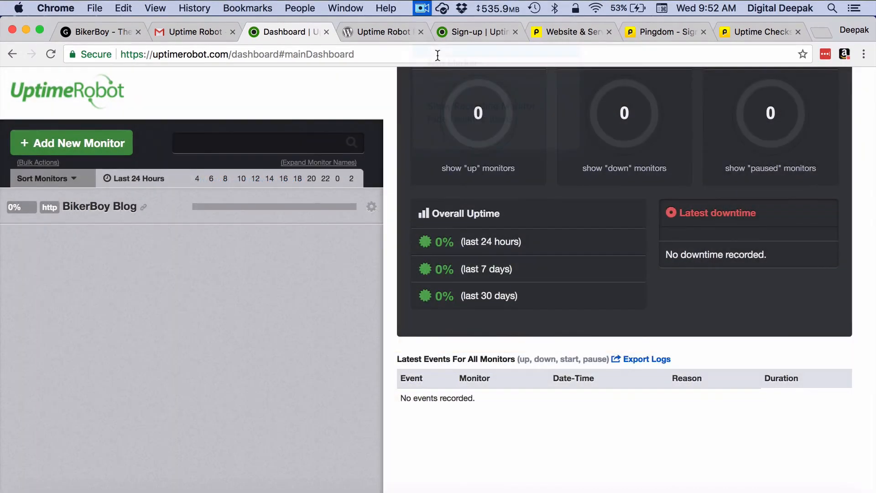
scroll(482, 178, up, 3)
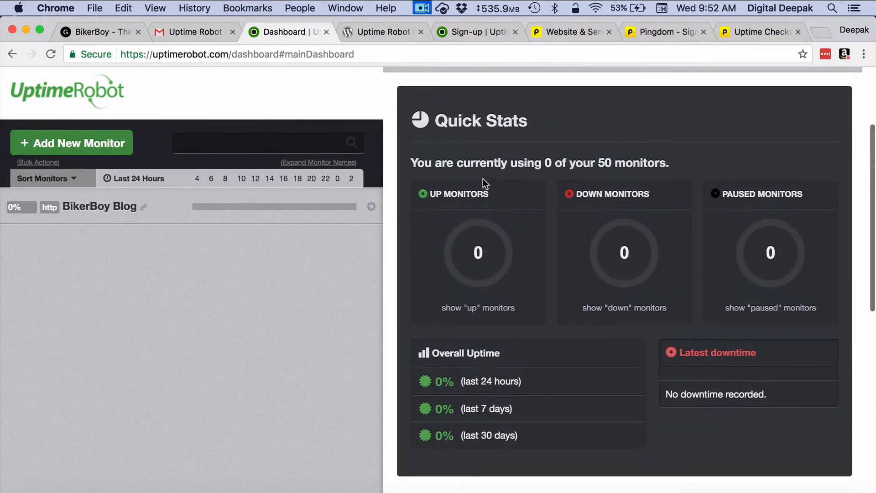
scroll(483, 178, up, 3)
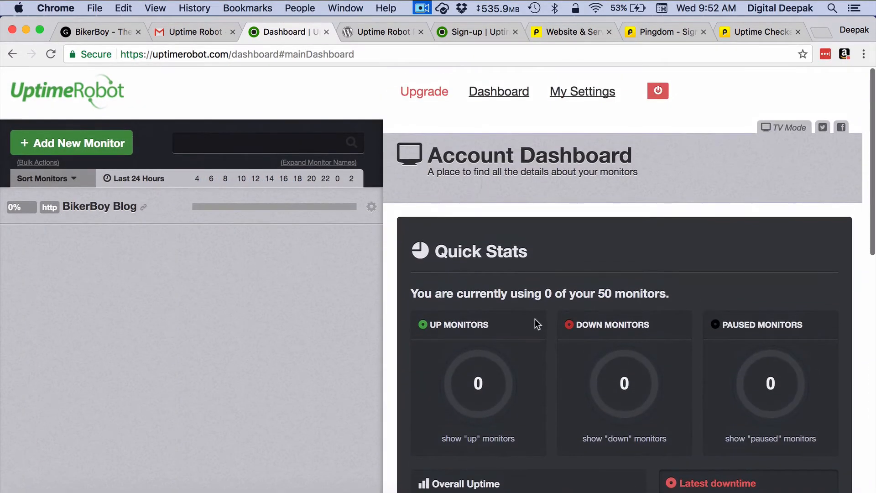
scroll(635, 346, down, 3)
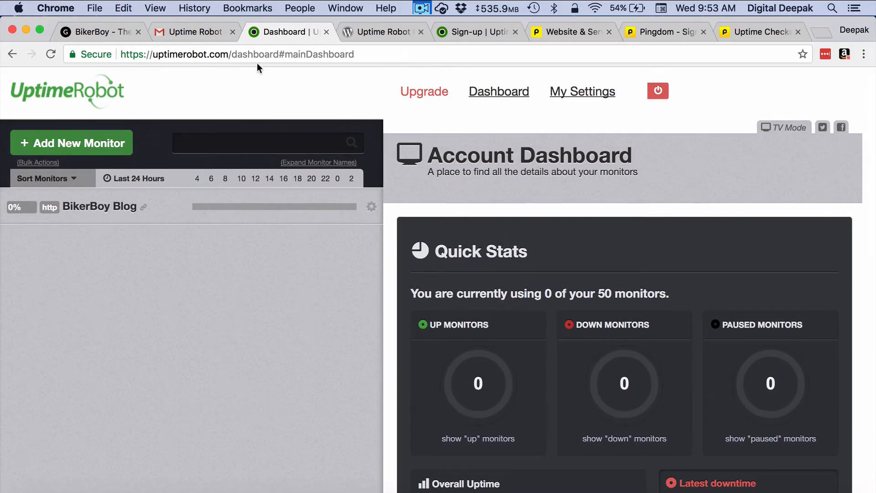
- On the BikerBoy site, go to the WordPress dashboard's Plugins > Add New page
click(104, 36)
mouse_move(64, 78)
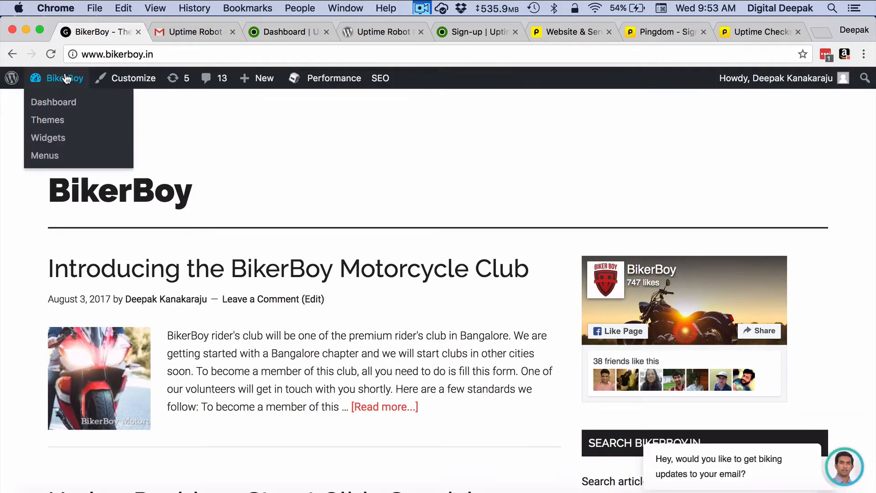
click(64, 104)
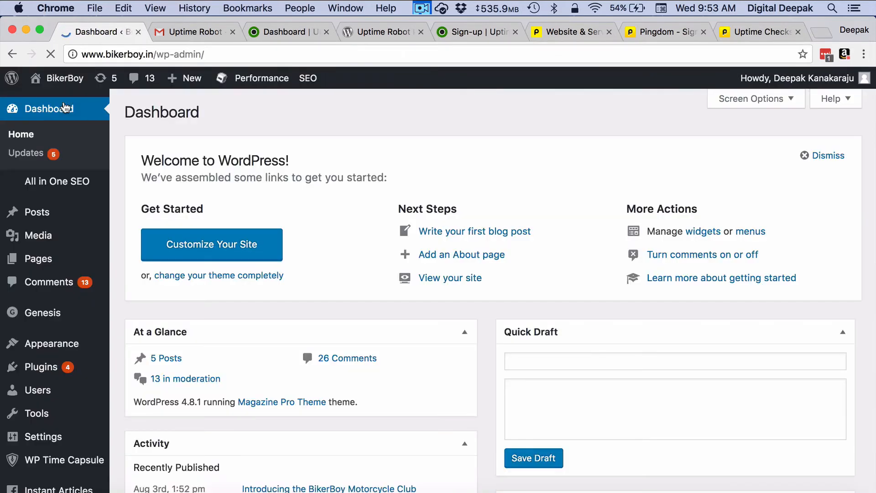
mouse_move(80, 382)
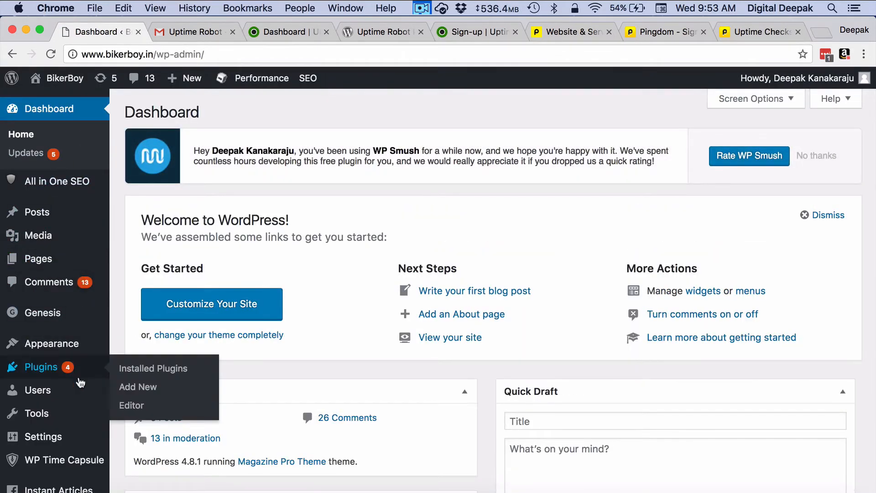
click(132, 387)
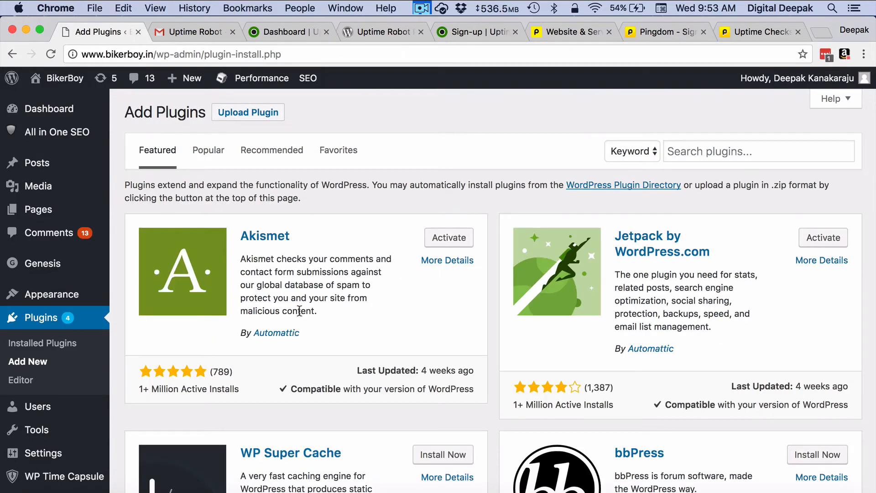
- Search 'uptimetobot', then install and activate Powie's Uptime Robot Plugin
click(717, 157)
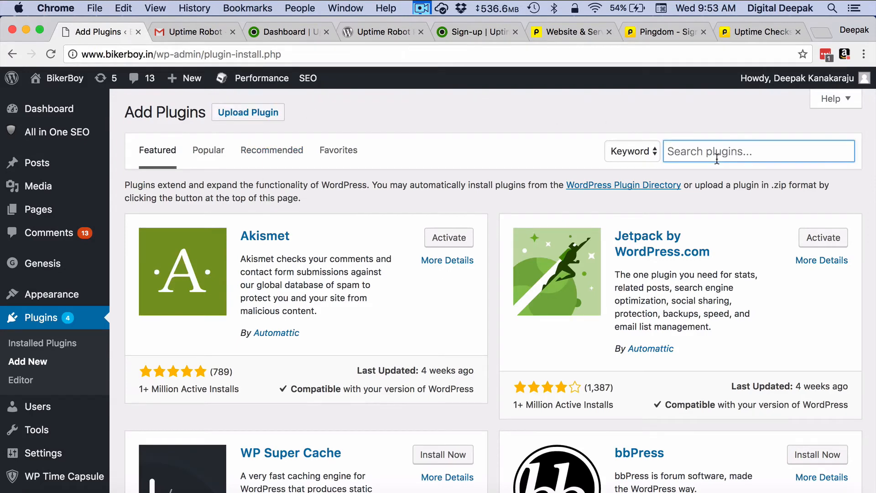
text(uptimetobo)
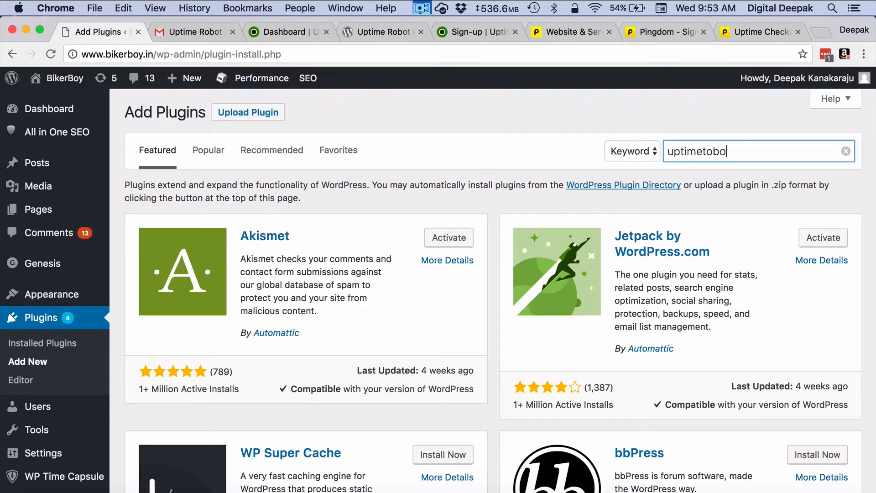
text(t)
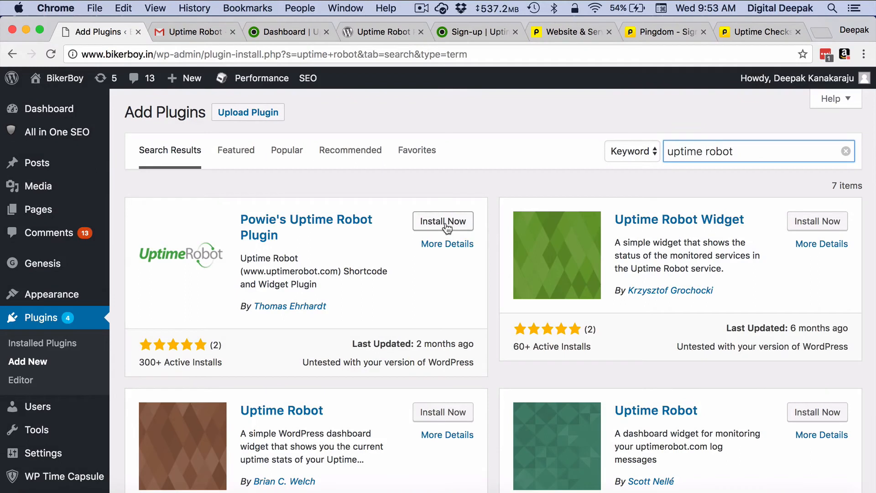
click(447, 223)
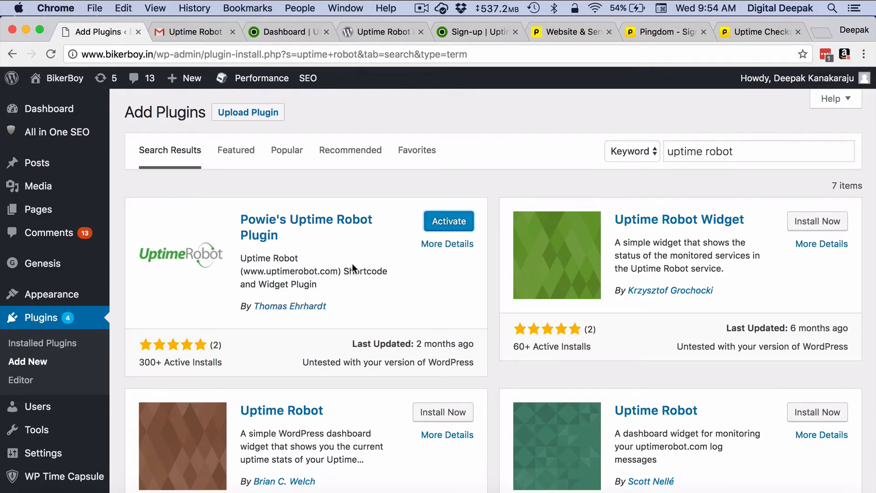
click(434, 228)
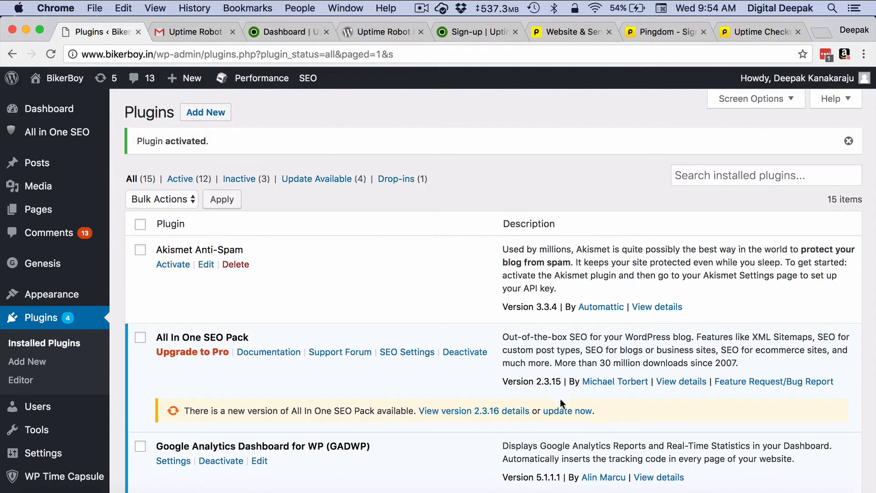
- Update All In One SEO Pack, open Uptime Robot Setup's API Key field, then return to UptimeRobot
click(565, 412)
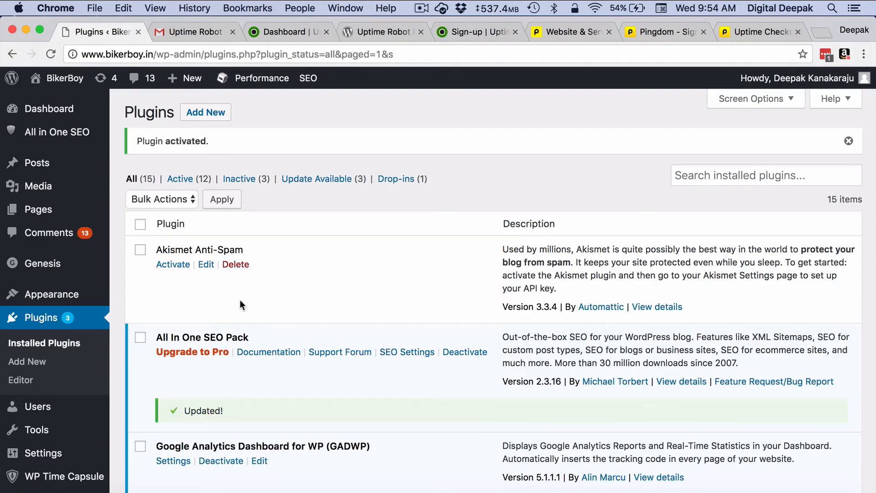
scroll(85, 333, down, 6)
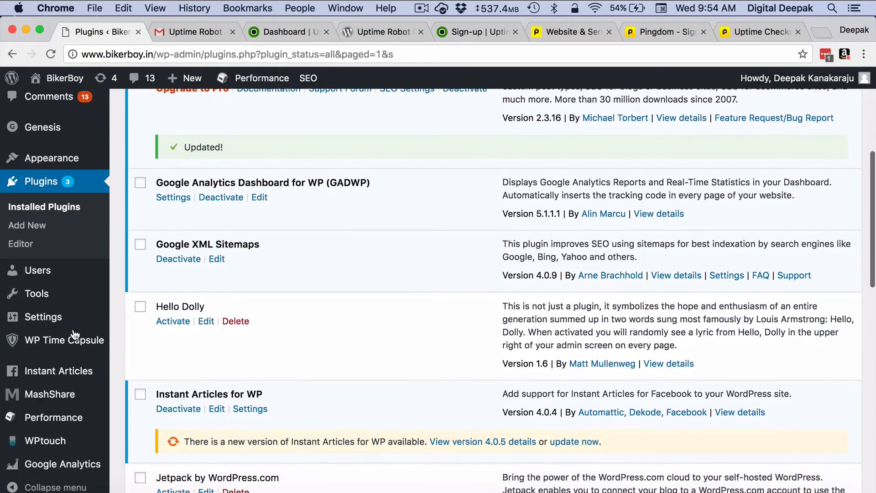
mouse_move(75, 314)
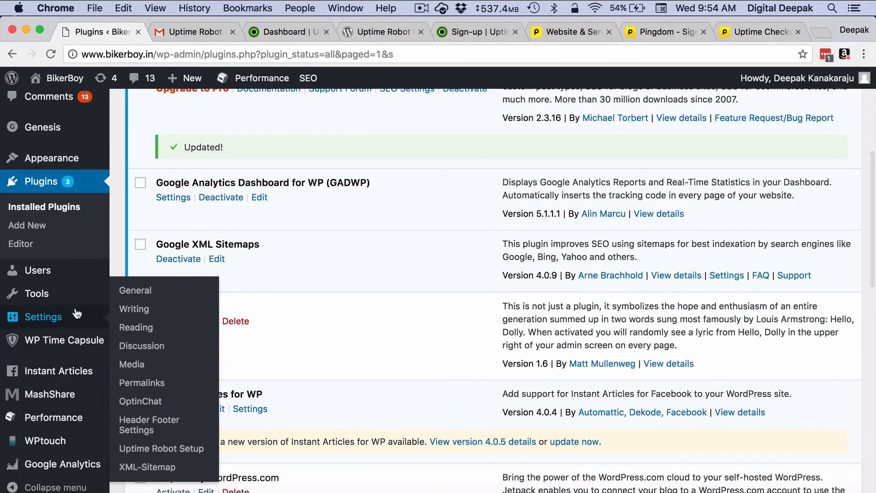
click(173, 452)
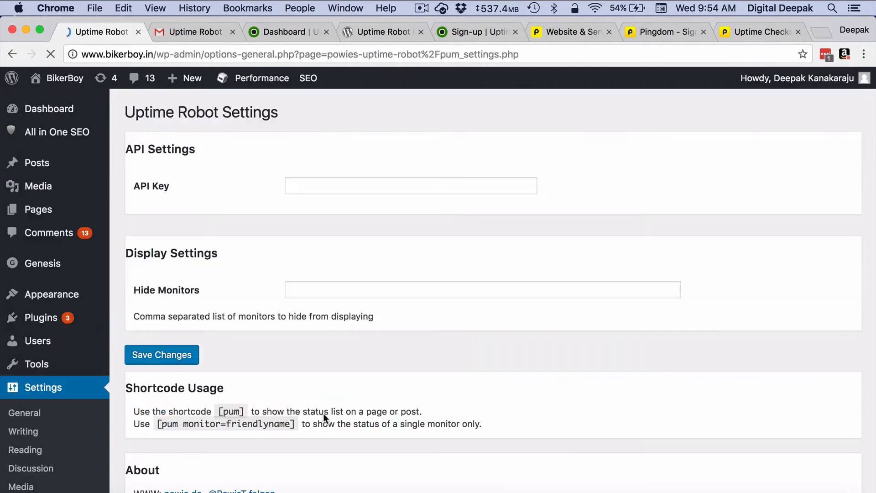
click(393, 177)
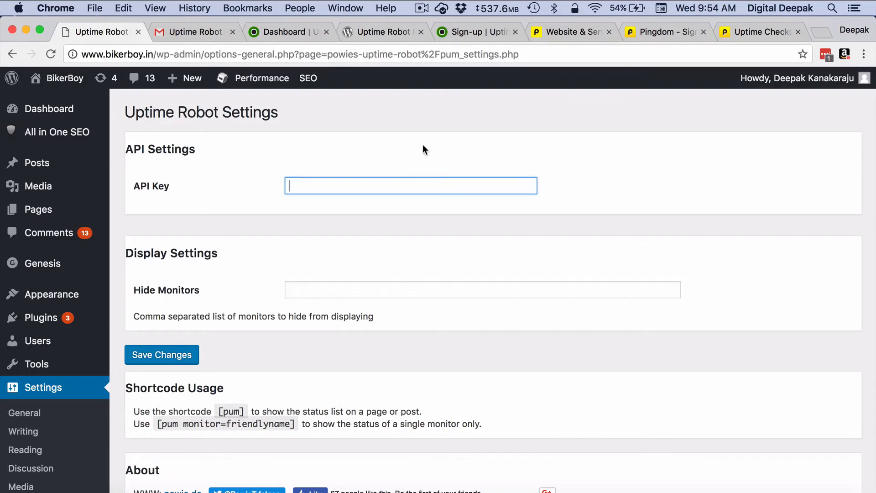
click(290, 30)
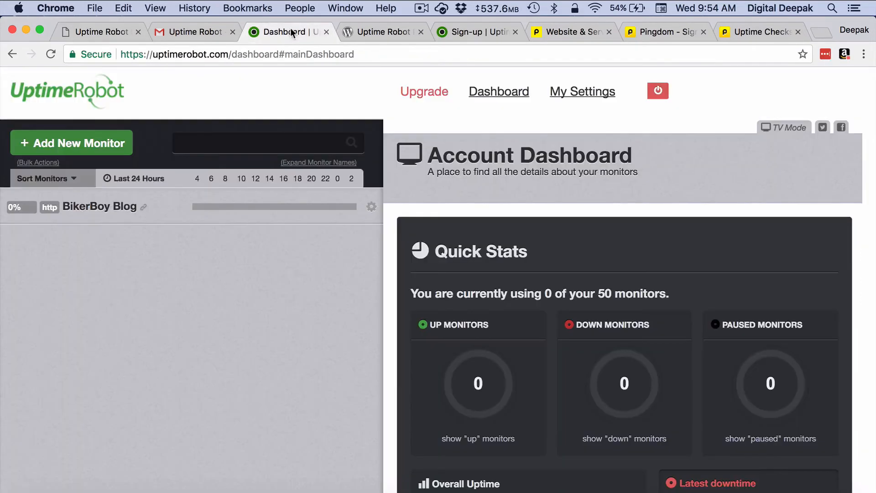
- Generate UptimeRobot's main API key under My Settings > API Settings and copy it
click(575, 92)
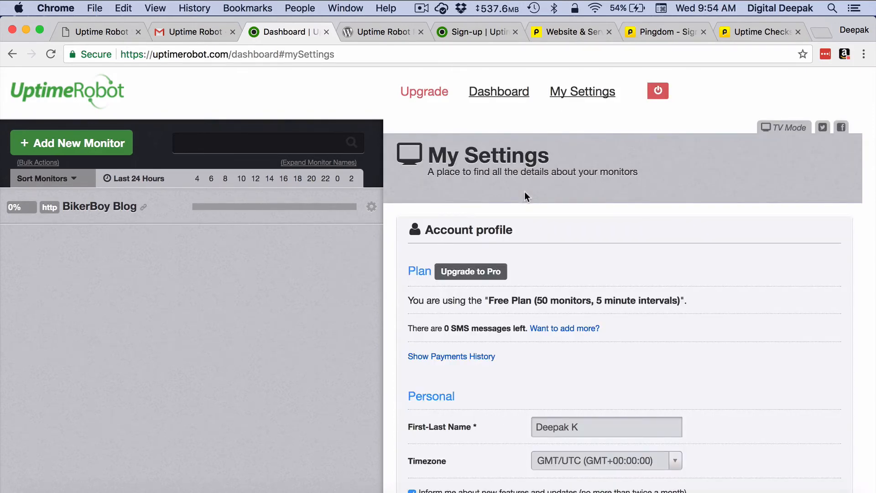
scroll(606, 321, down, 15)
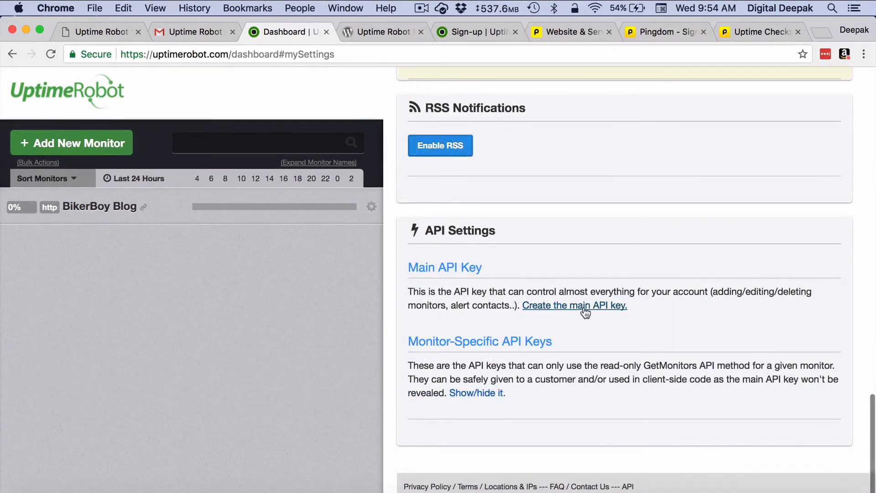
click(584, 309)
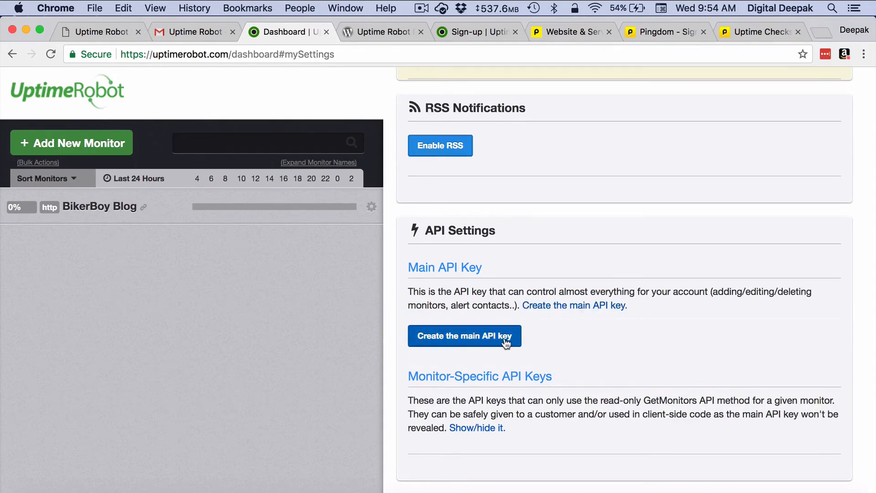
click(505, 338)
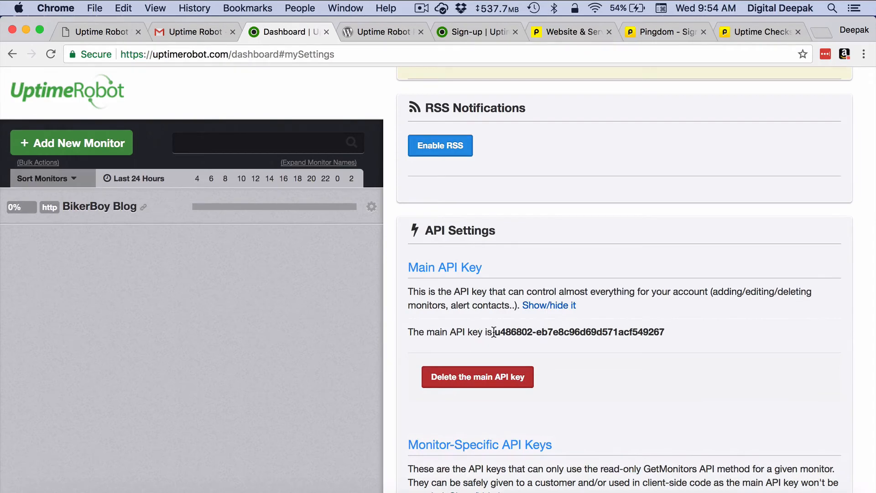
drag(497, 333, 676, 332)
key(super+c)
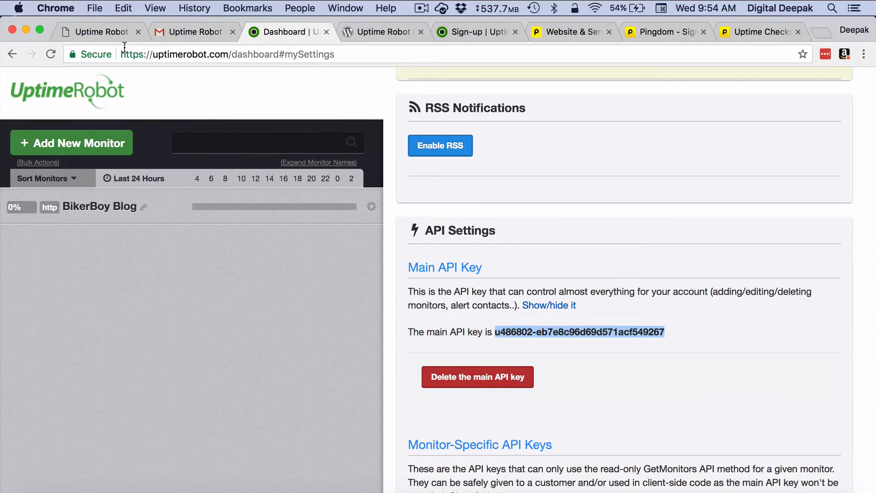
click(105, 32)
- Paste the main API key into WordPress's Uptime Robot settings, save, and locate the [pum] shortcode
key(super+v)
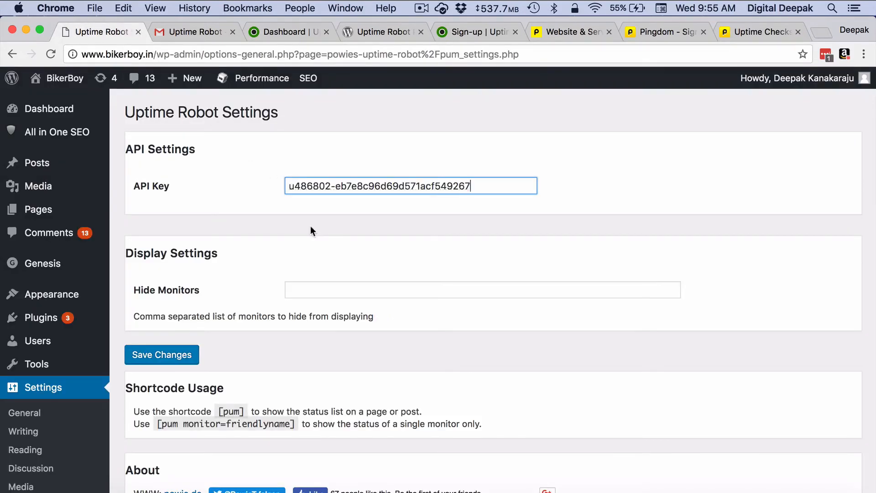
click(303, 253)
scroll(302, 253, down, 3)
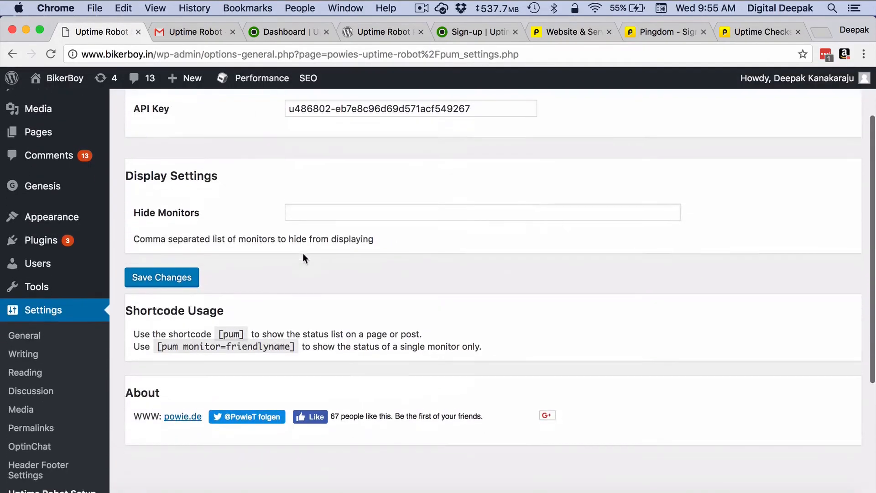
click(184, 277)
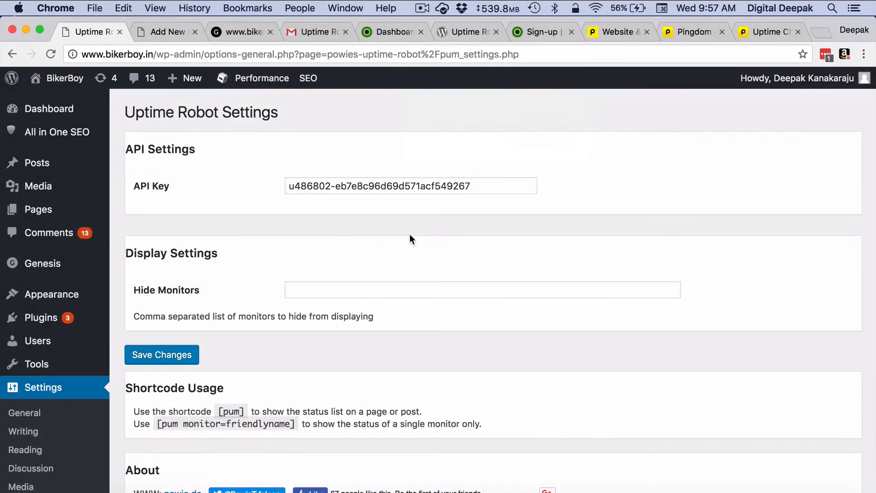
scroll(409, 235, down, 5)
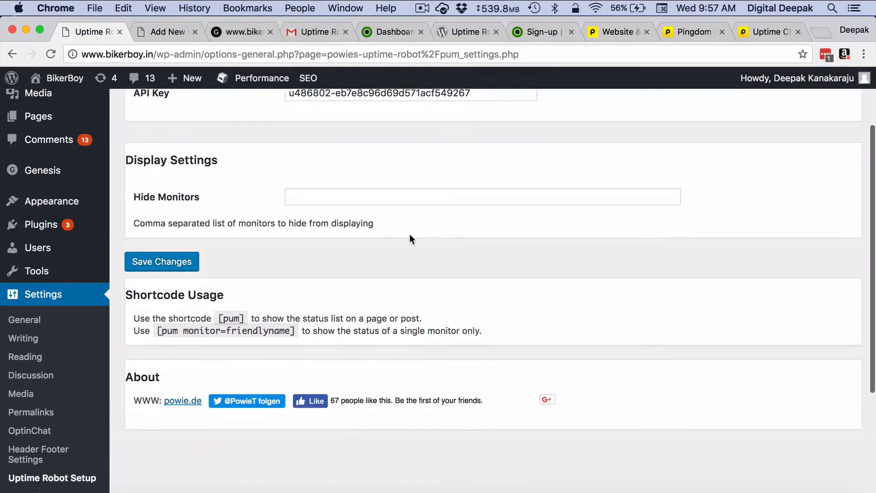
scroll(410, 236, down, 1)
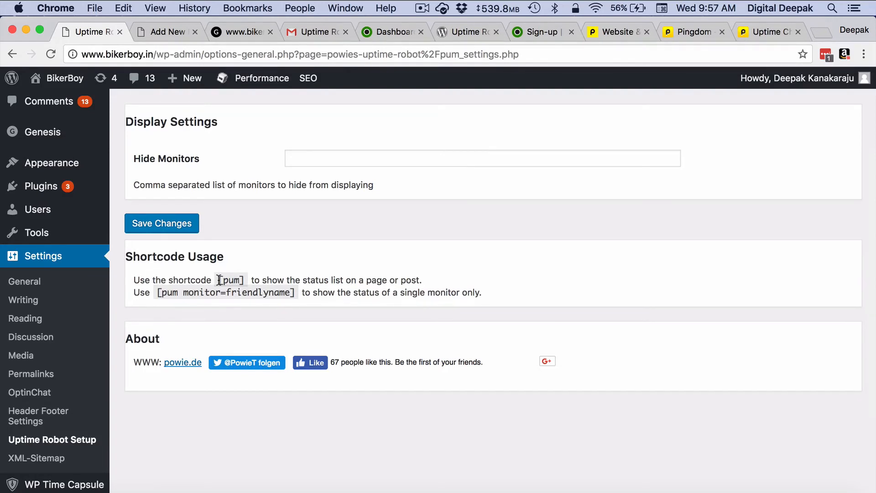
- Title the new page 'BikerBoy Uptime Status' and save it as a draft
click(167, 39)
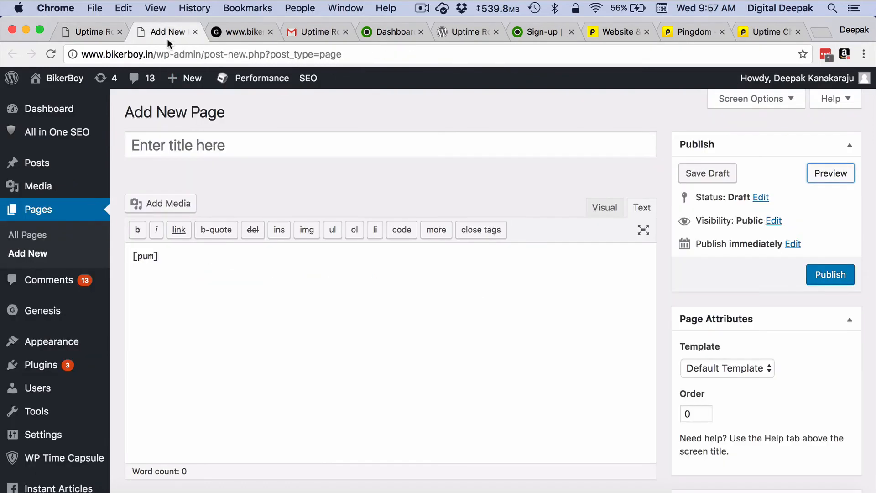
click(181, 146)
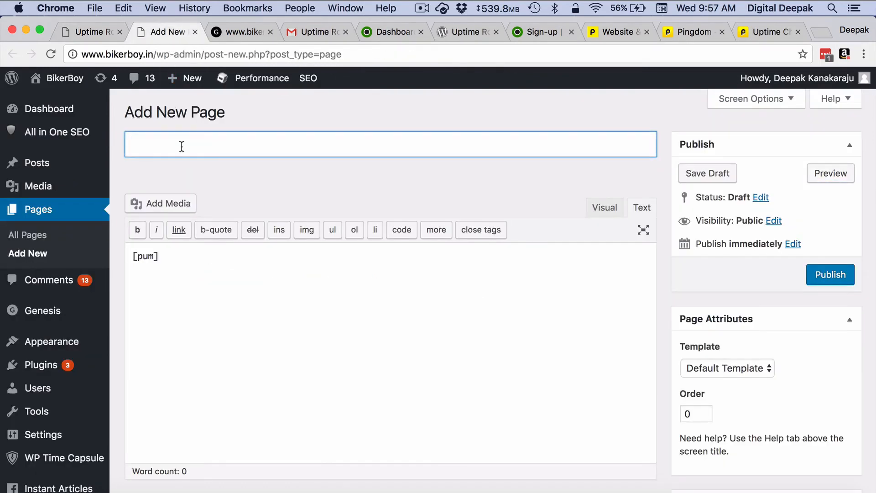
text(BikerBoy )
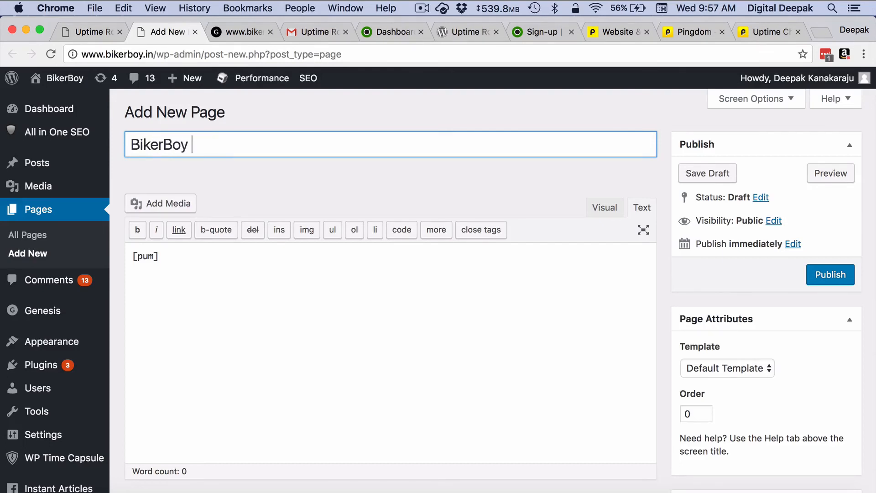
text(Uptime Status)
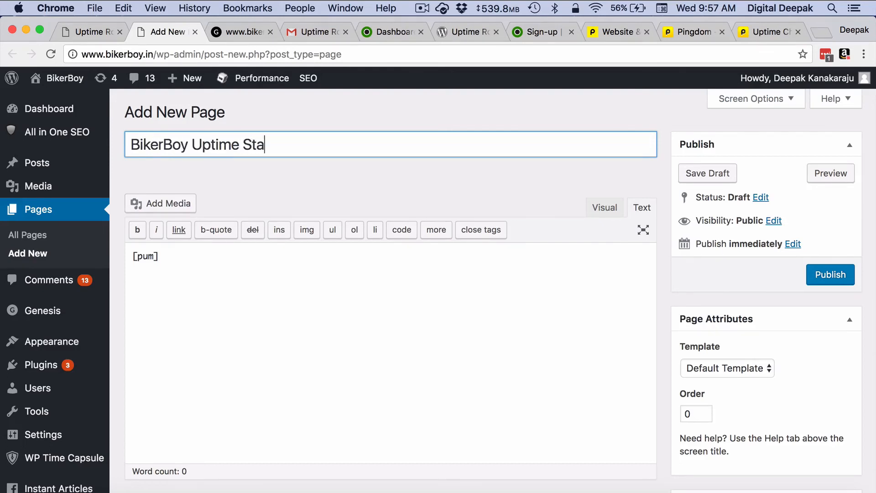
click(210, 256)
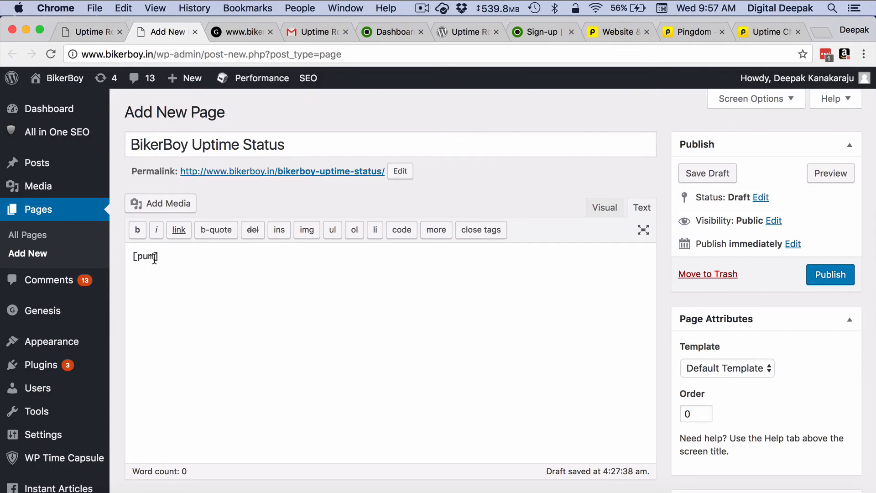
click(694, 174)
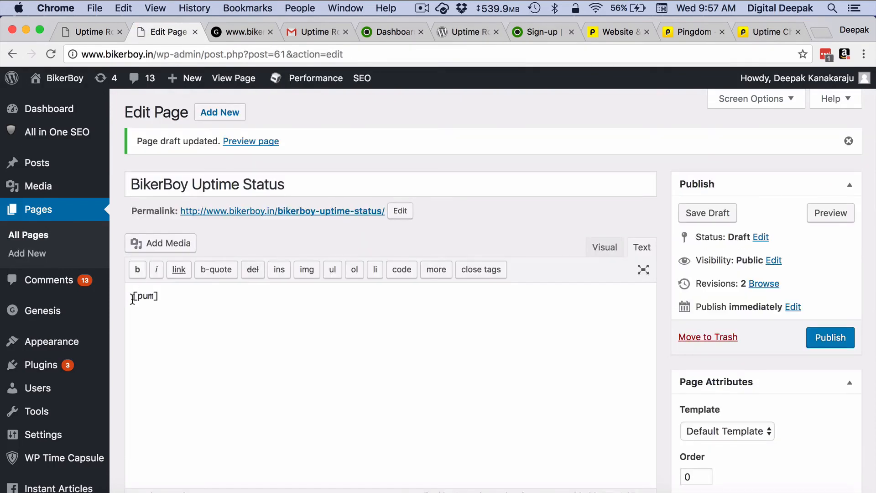
- Put the 'BikerBoy Uptime Status' title as a line above the [pum] shortcode
click(133, 296)
key(Return)
key(Return)
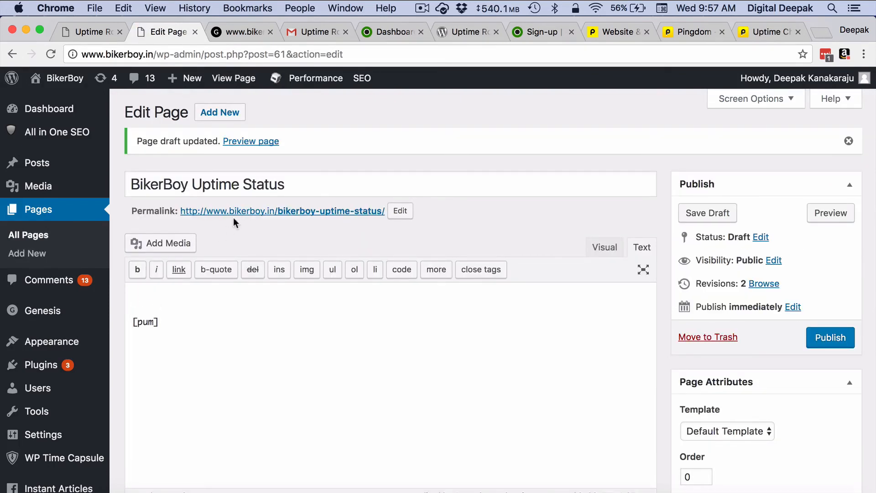
triple_click(256, 183)
key(ctrl+c)
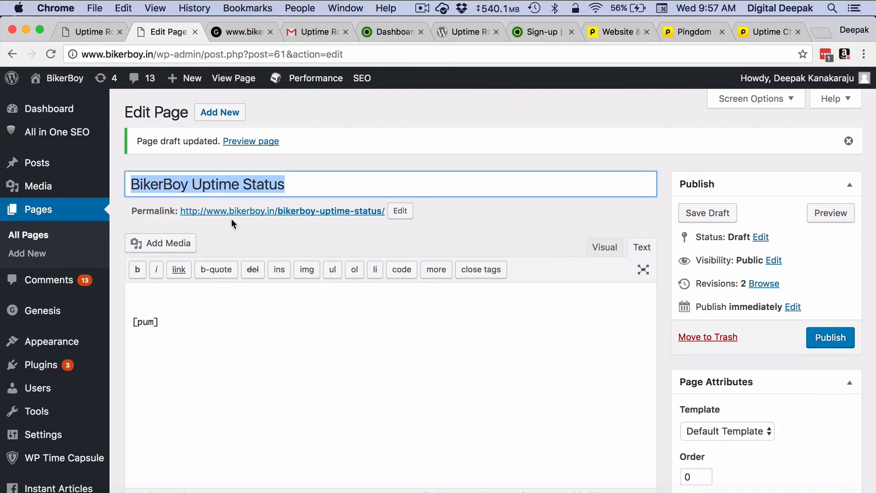
click(195, 296)
key(ctrl+v)
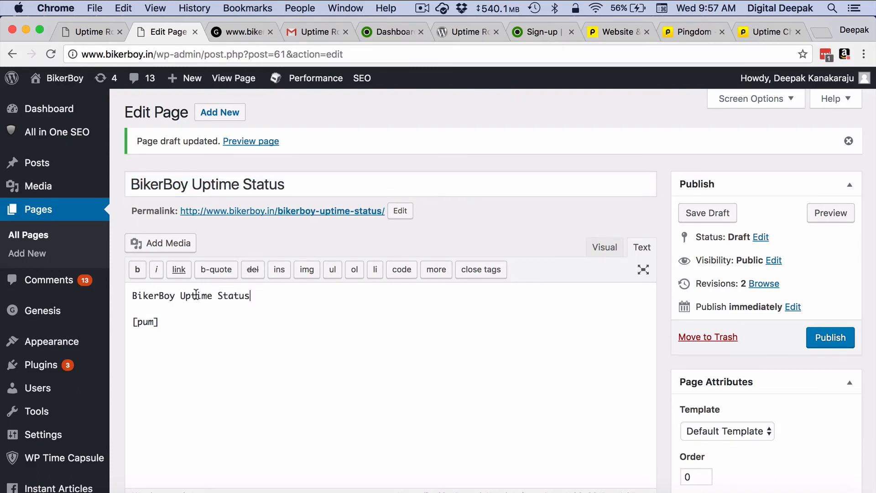
- Publish the page and open its live view in a new tab
click(831, 338)
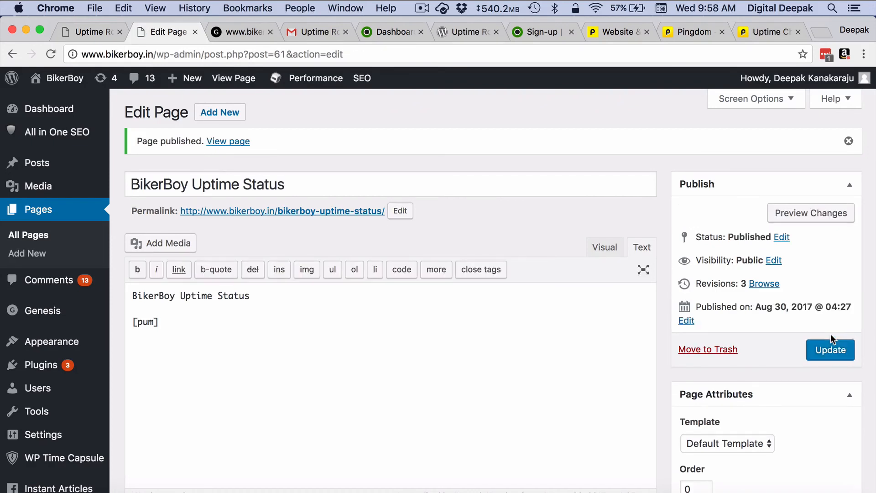
click(809, 217)
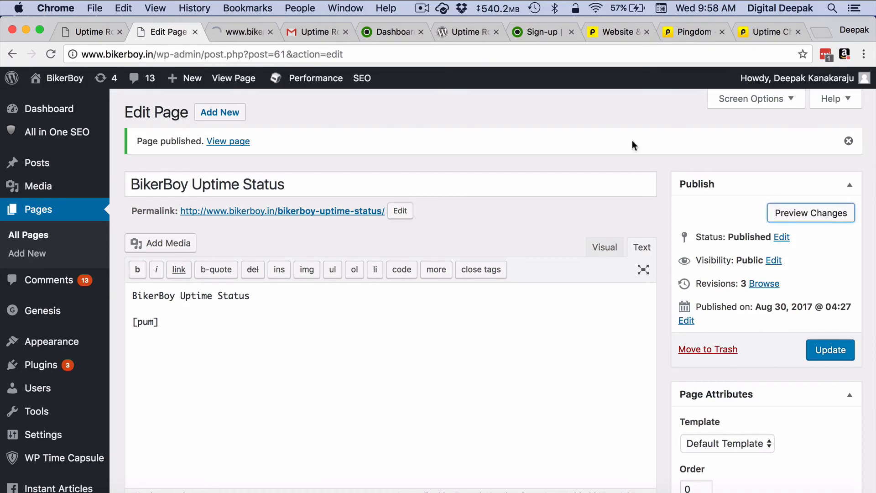
right_click(231, 145)
click(241, 143)
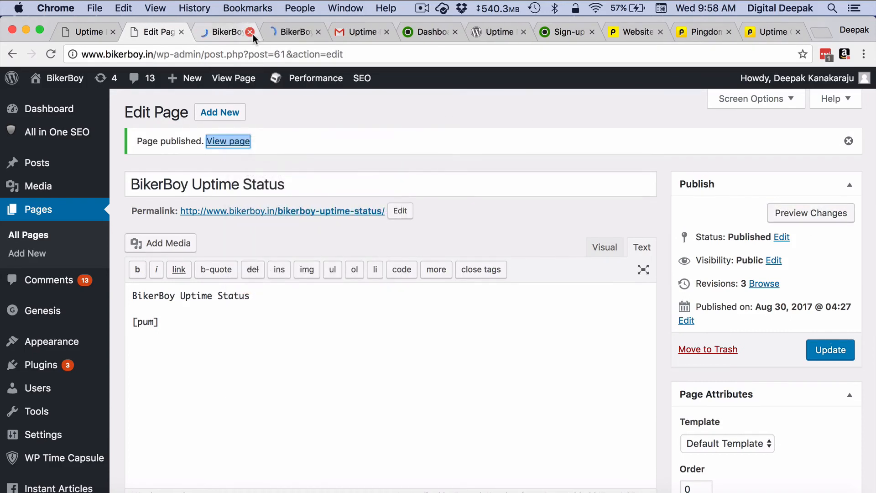
- Check the live status page's table showing BikerBoy Blog up at 100.000 % uptime
click(251, 33)
click(231, 32)
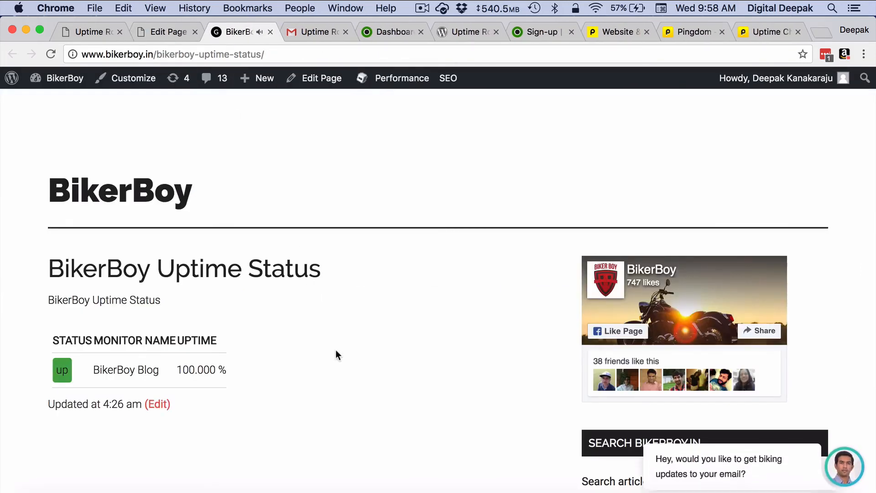
scroll(336, 350, down, 3)
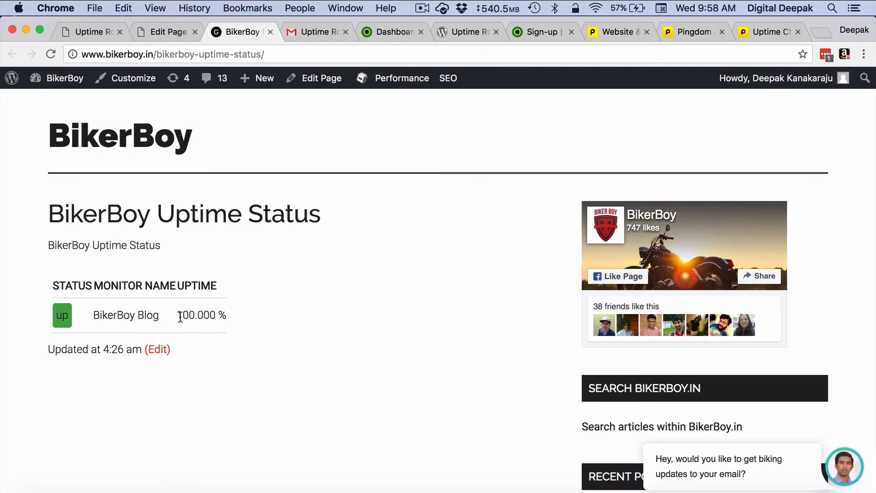
drag(181, 317, 235, 318)
click(237, 318)
scroll(237, 318, up, 2)
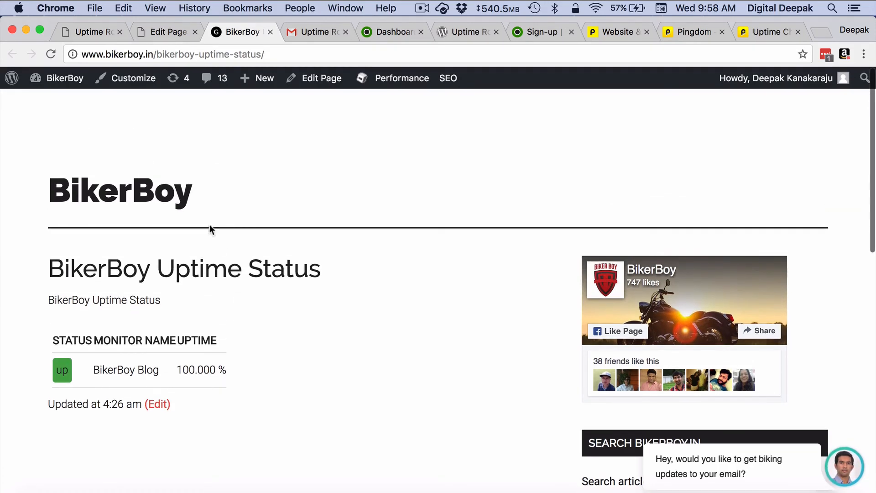
click(384, 31)
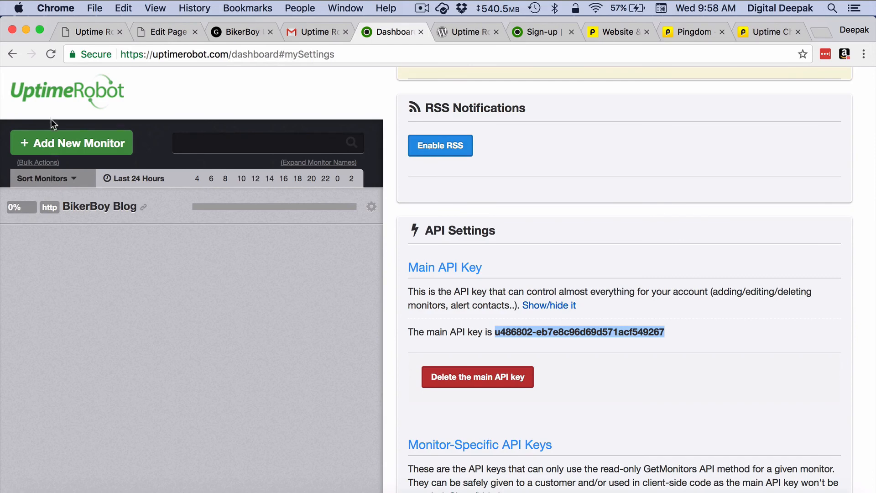
- Review UptimeRobot's Account Dashboard: 1 monitor up, 100% uptime, BikerBoy Blog Up/Started events
click(54, 99)
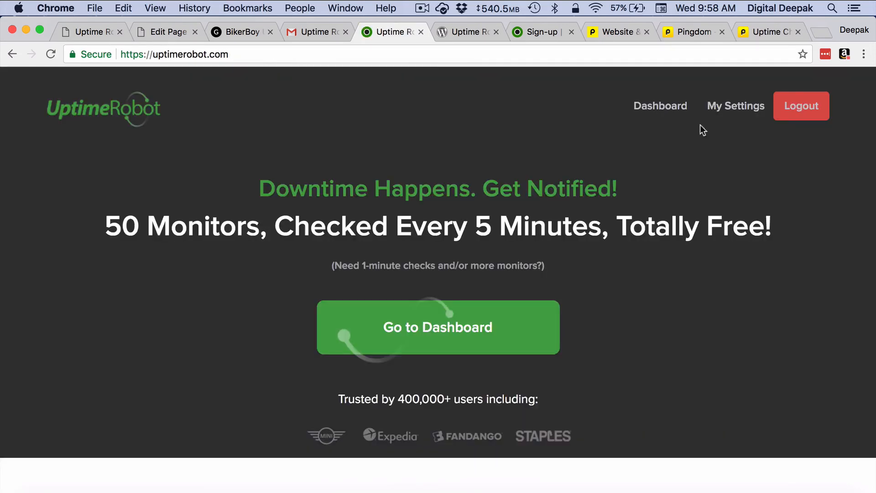
click(739, 108)
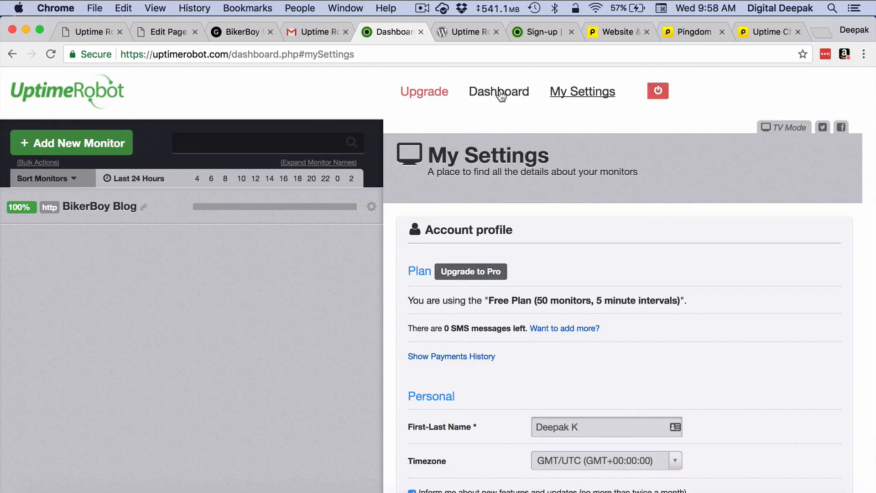
click(502, 93)
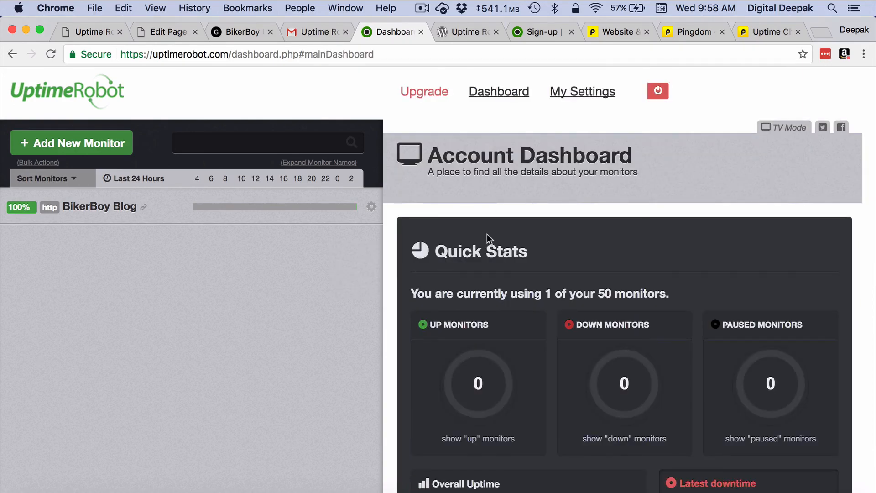
scroll(486, 234, down, 5)
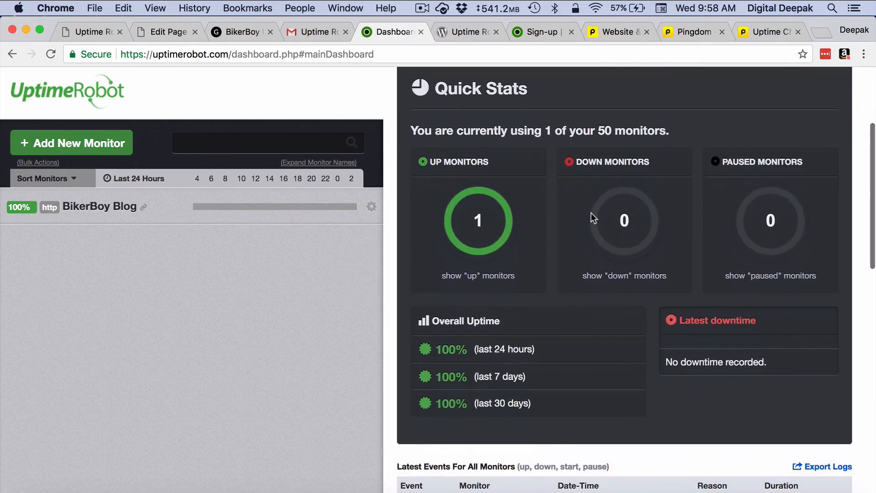
scroll(570, 254, down, 3)
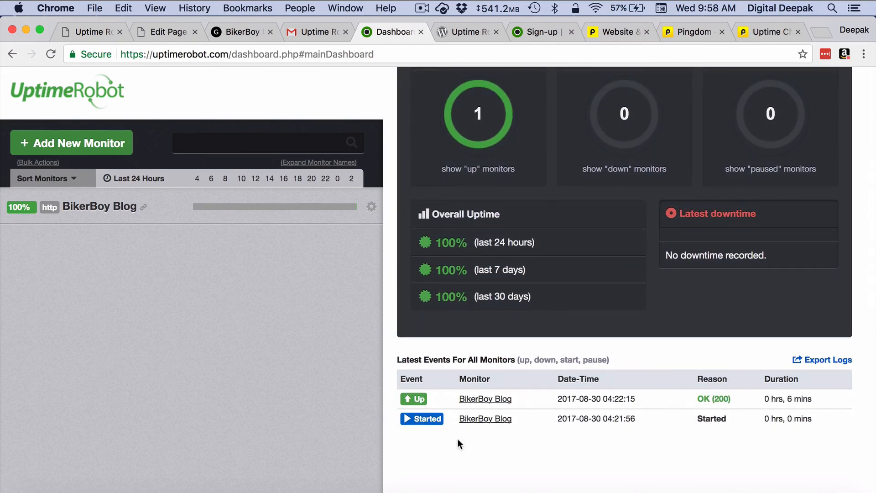
scroll(534, 286, up, 4)
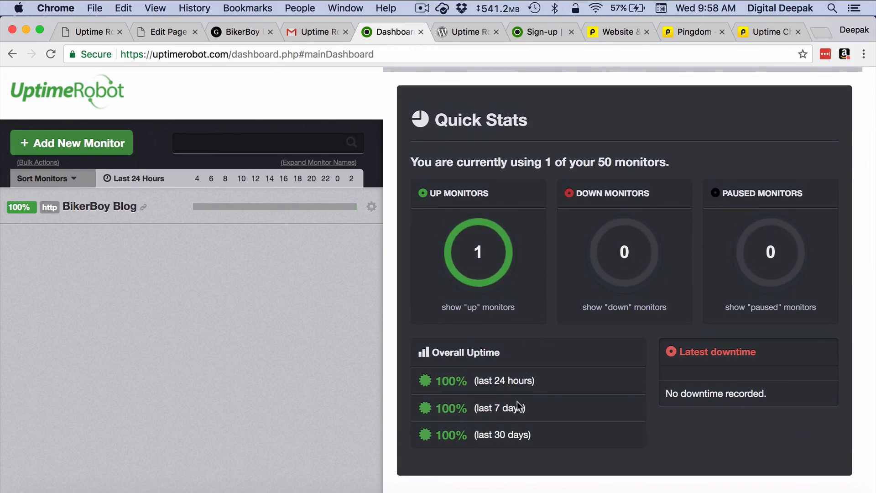
scroll(526, 440, up, 3)
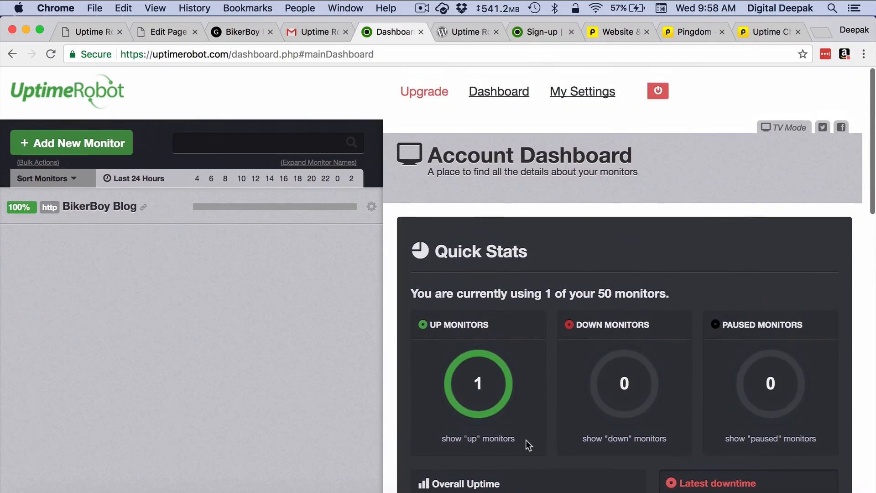